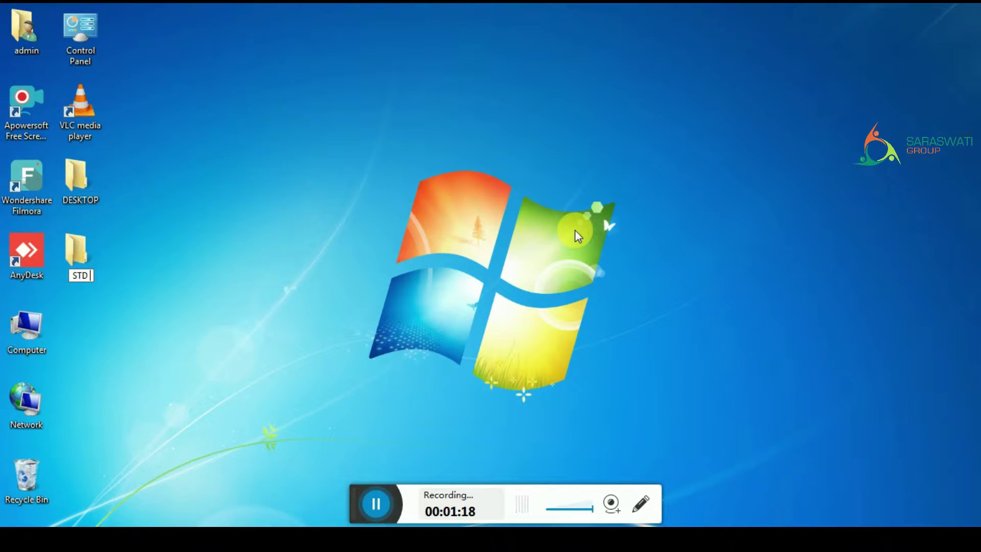
Finish naming the new desktop folder STD 6 and create a subfolder named "STD 6 - 2020" inside it
key("Return")
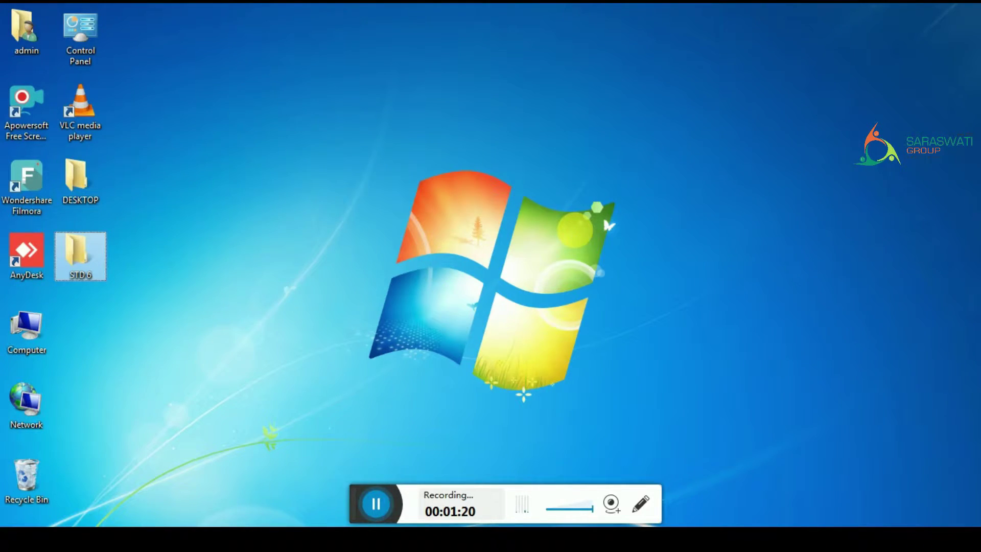
key("Return")
right_click(452, 213)
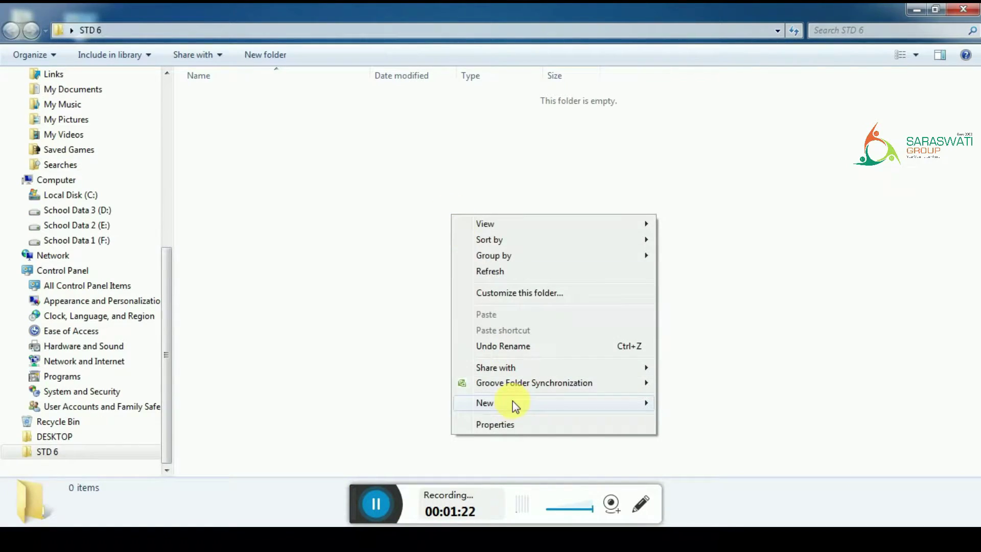
mouse_move(510, 403)
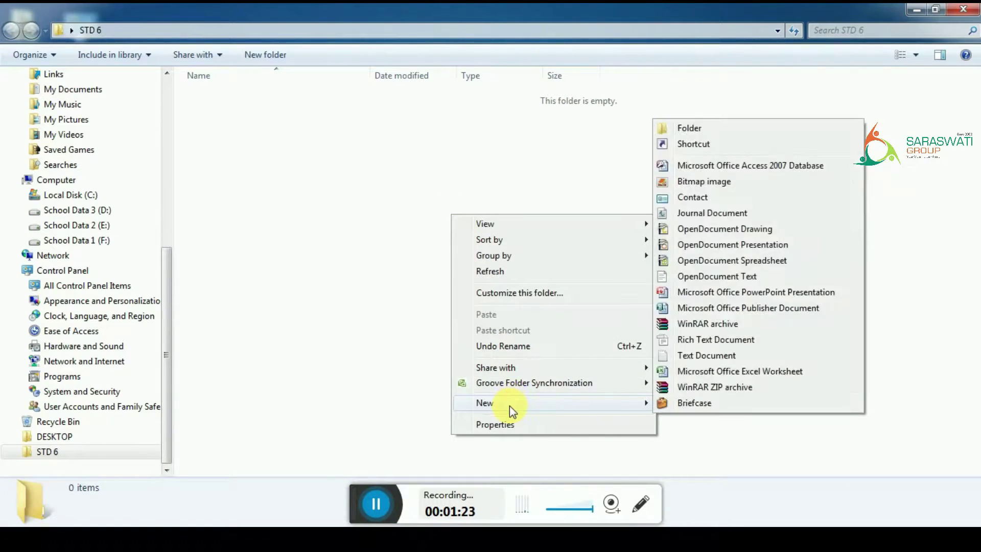
left_click(736, 129)
type("STD ")
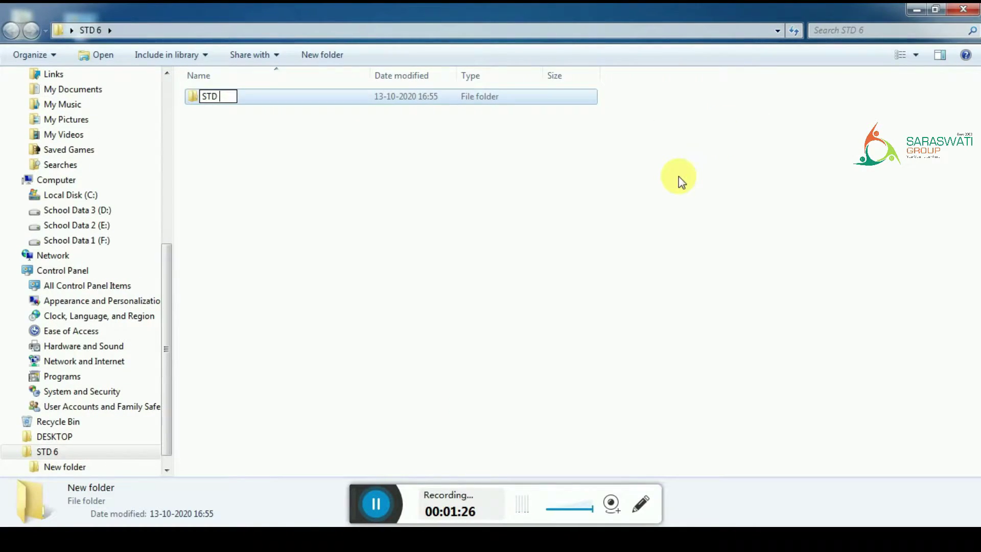
type("6 2020")
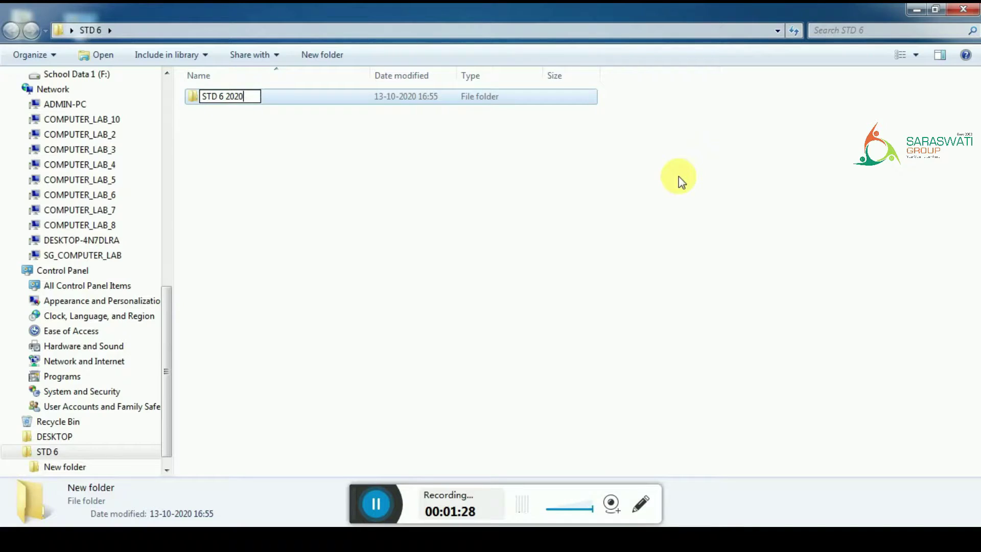
type("-")
key("Return")
key("Return")
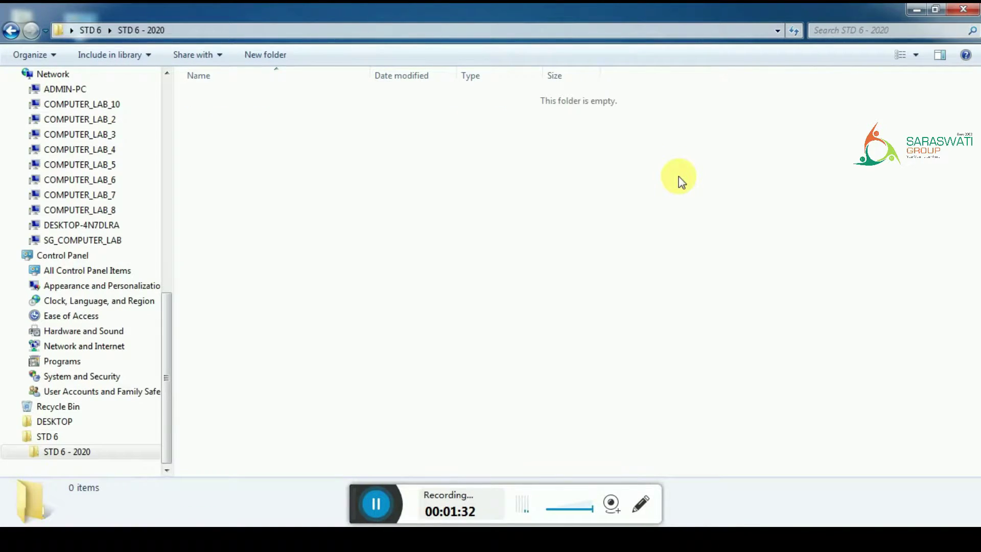
key("BackSpace")
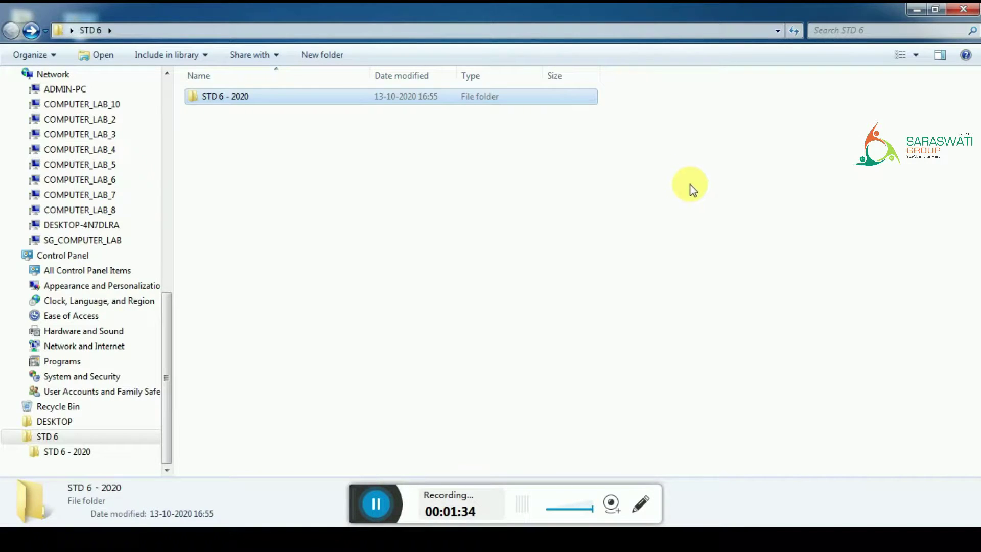
Display the contents of the STD 6 folder as extra large icons
left_click(652, 185)
right_click(654, 190)
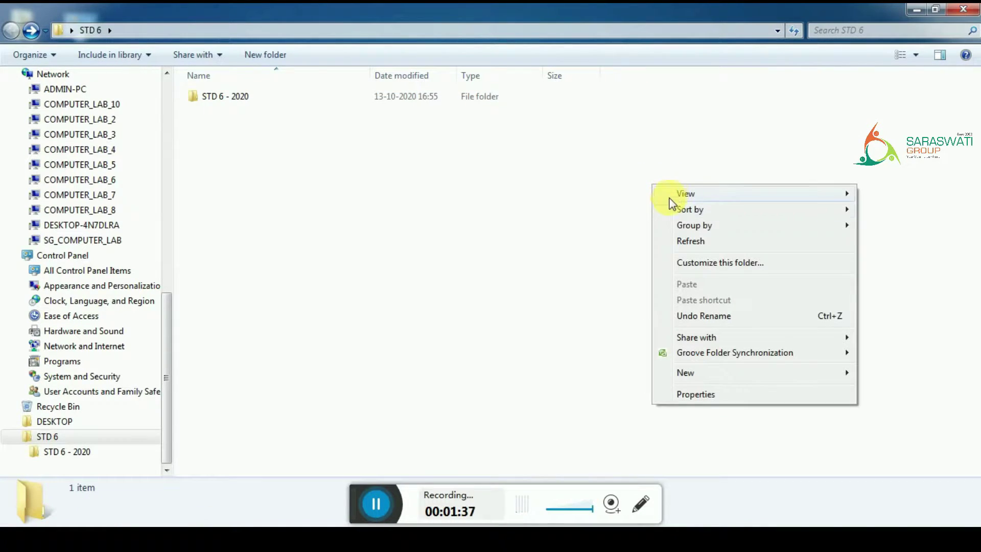
mouse_move(679, 192)
left_click(897, 194)
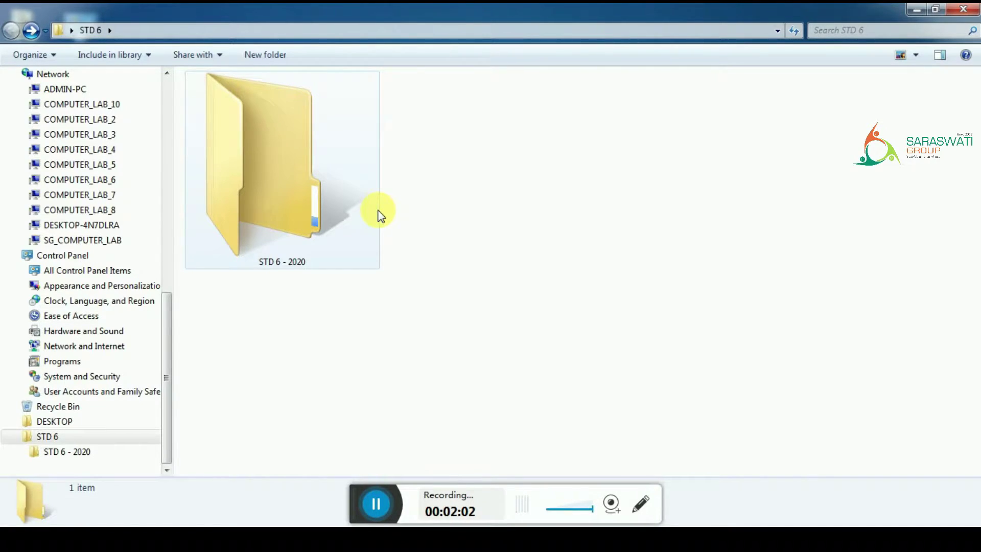
Create a text document named DEMO FILE 1 in the STD 6 folder
right_click(450, 224)
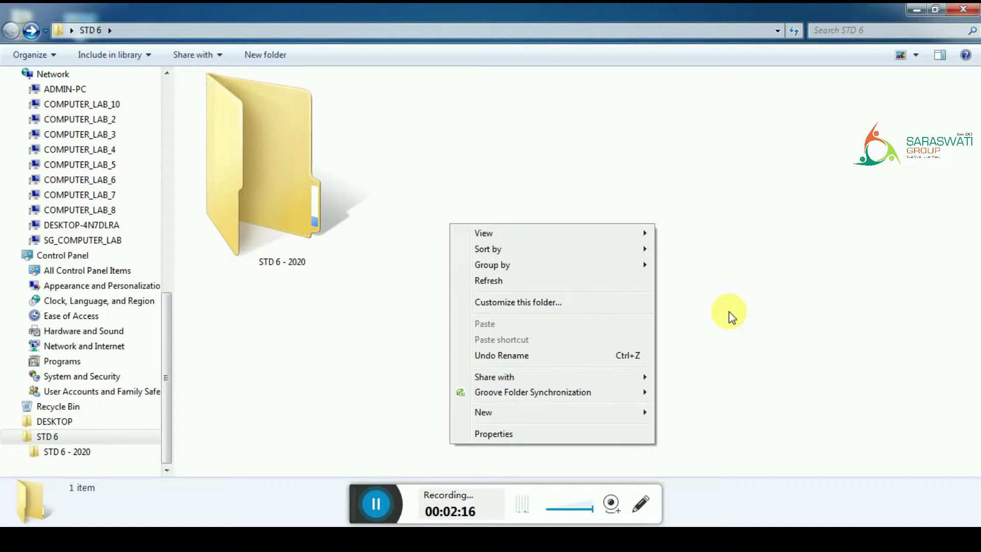
mouse_move(614, 412)
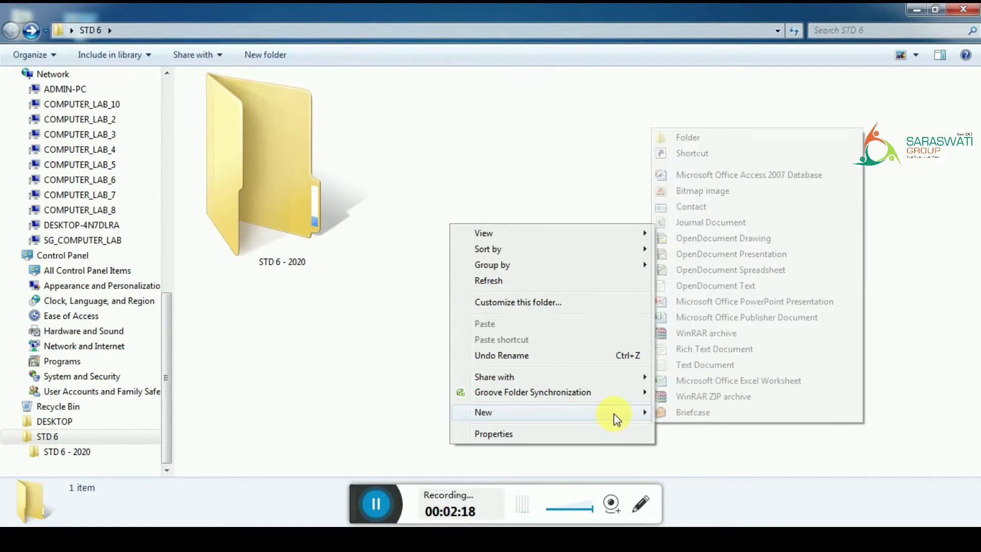
left_click(692, 364)
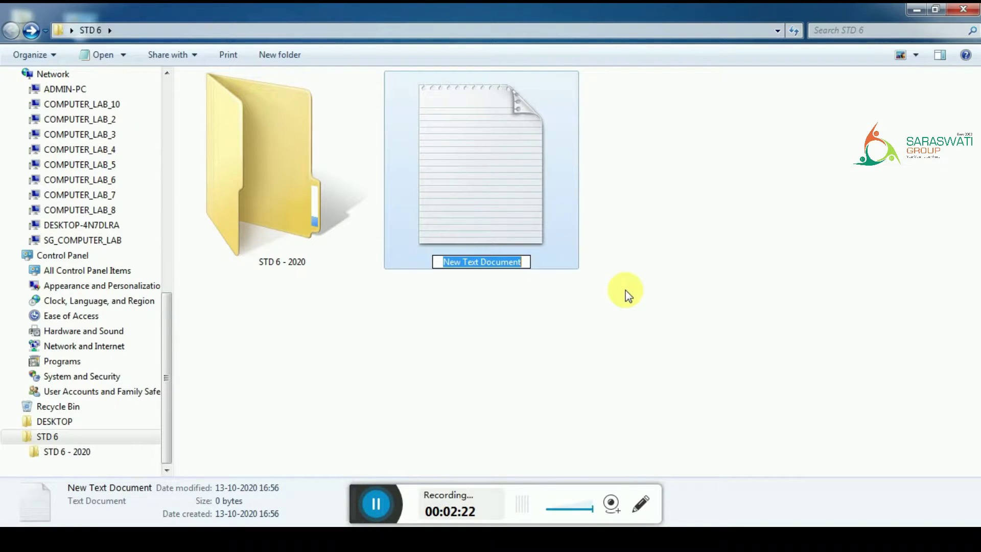
type("DEMO FILE ")
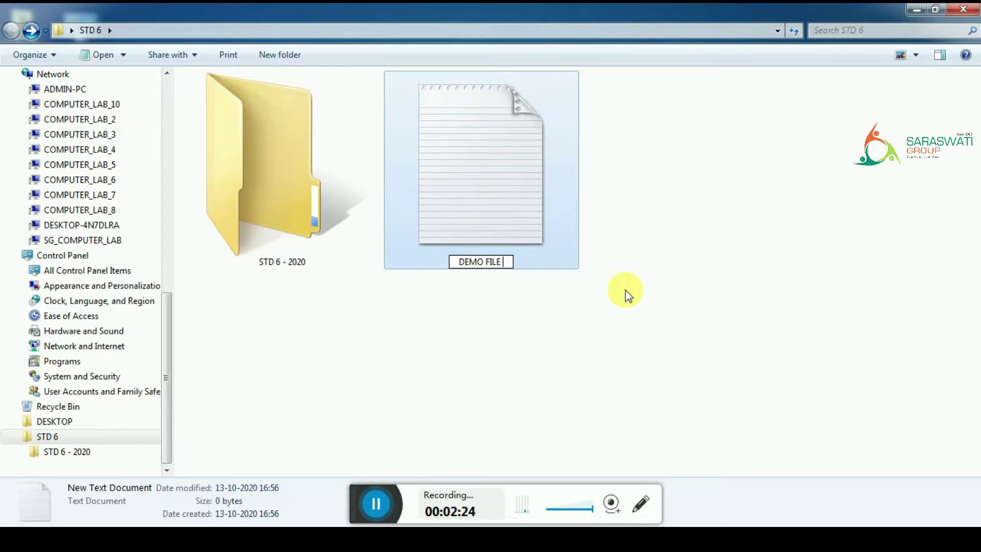
type("1")
key("Return")
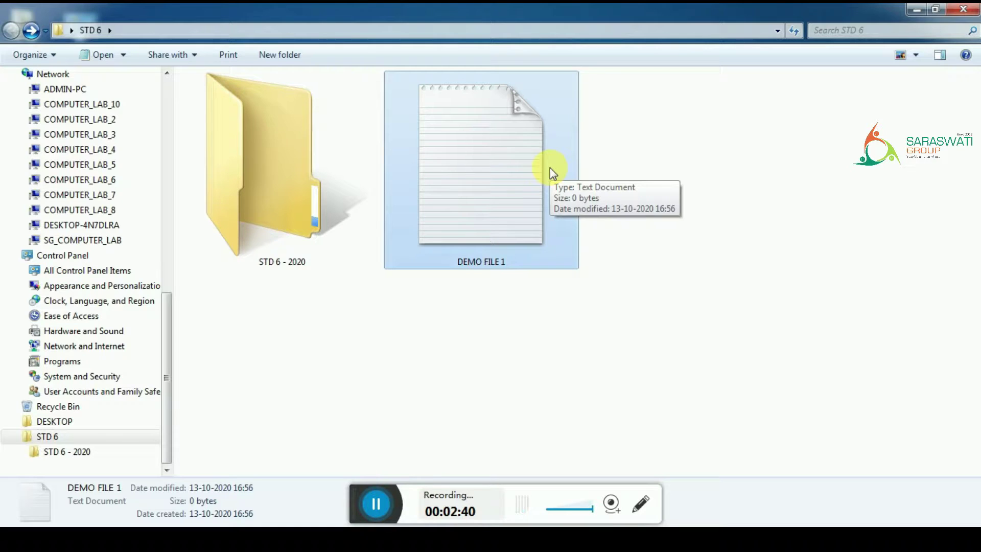
right_click(698, 223)
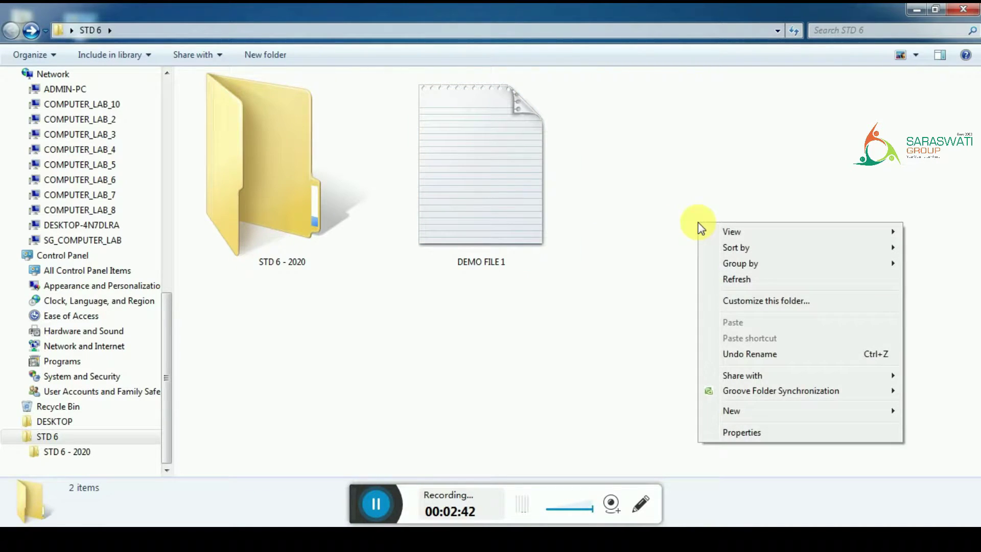
mouse_move(729, 411)
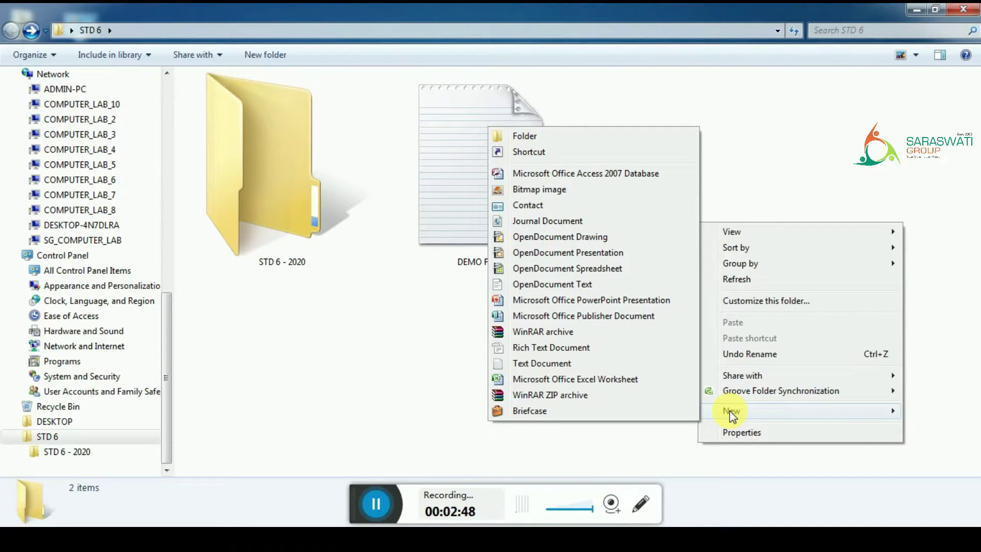
left_click(423, 406)
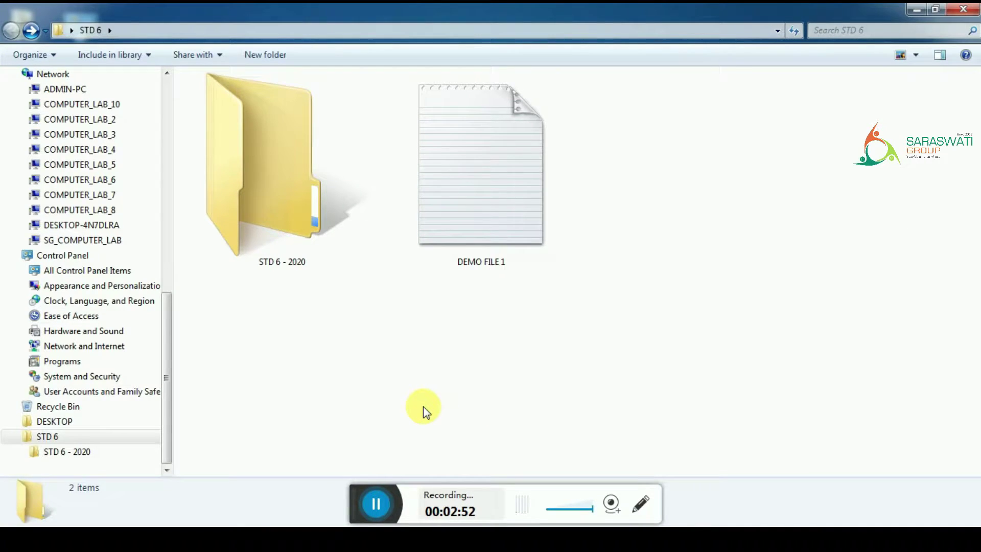
Search the installed programs for WordPad and launch it with a blank document
key("super")
type("WORDP")
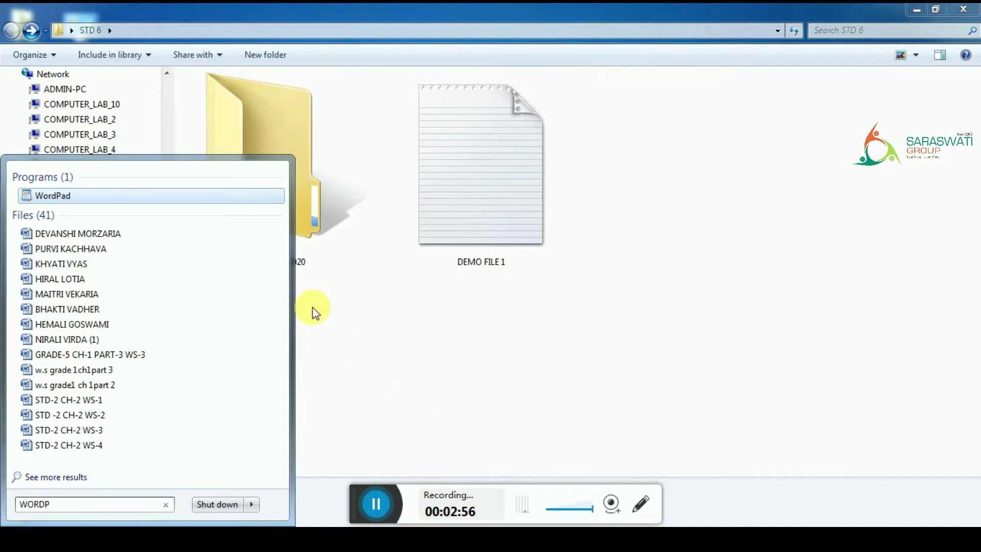
left_click(153, 201)
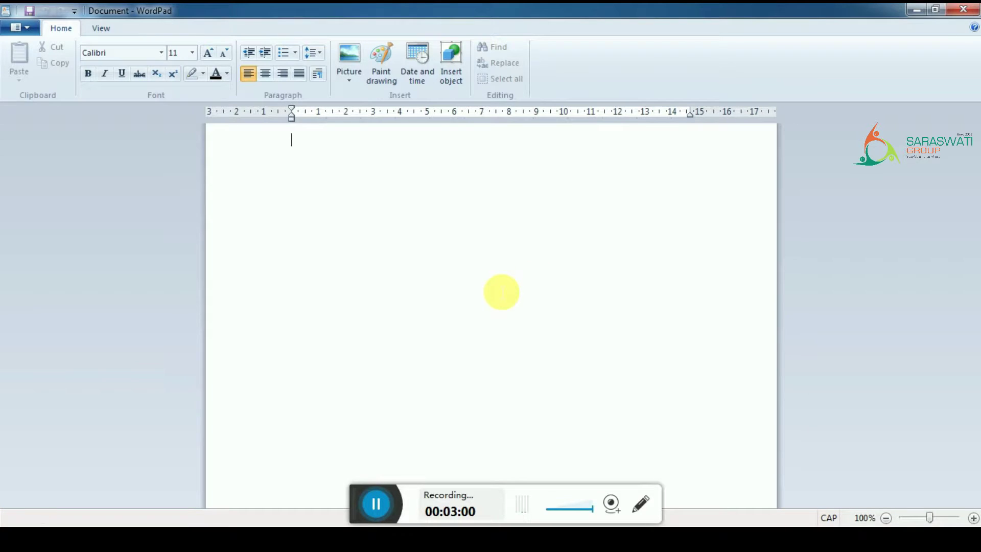
Enter the capital alphabet ABCDEFGHIJKLMNOPQRSTUVWXYZ as the first line of the blank document
type("ABCDEFDG")
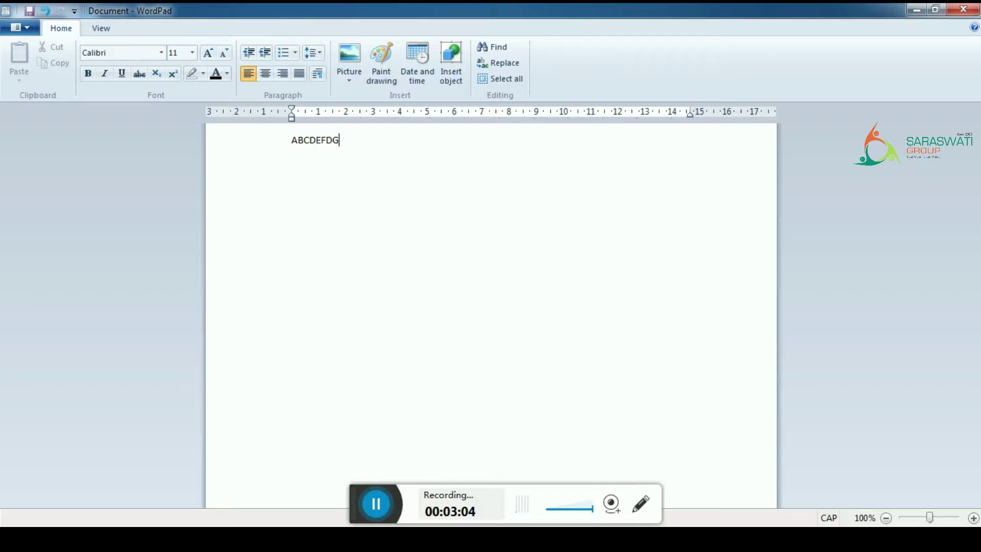
key("BackSpace")
key("BackSpace")
type("GHIJKLMNOPQ")
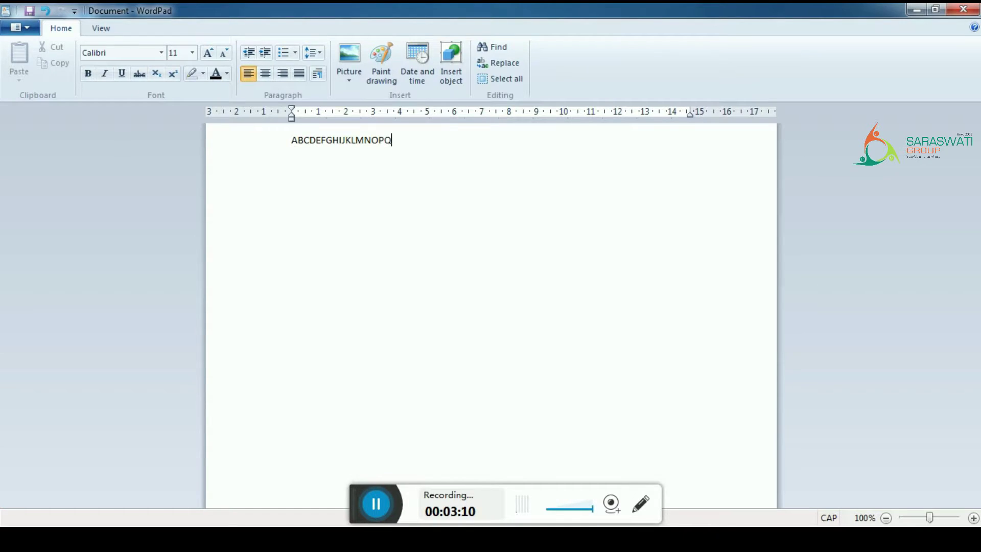
type("RSTUVWXYZ")
Set the font size of all the document's text to 24
key("ctrl+a")
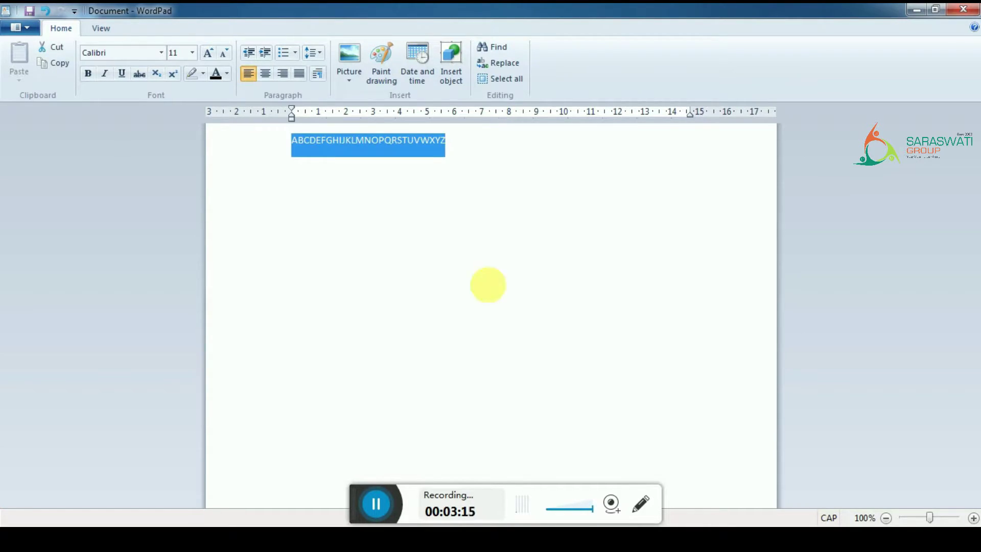
left_click(191, 53)
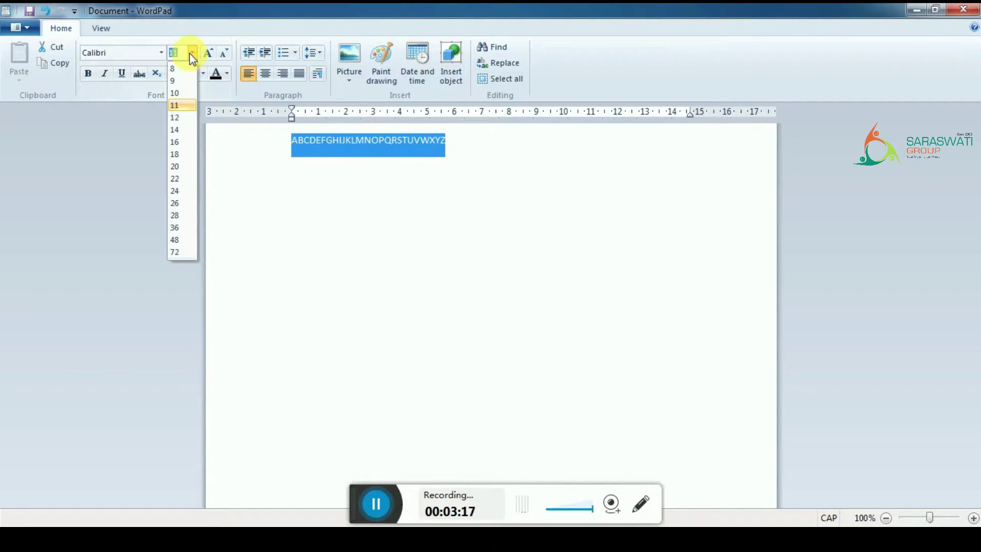
left_click(179, 189)
left_click(400, 221)
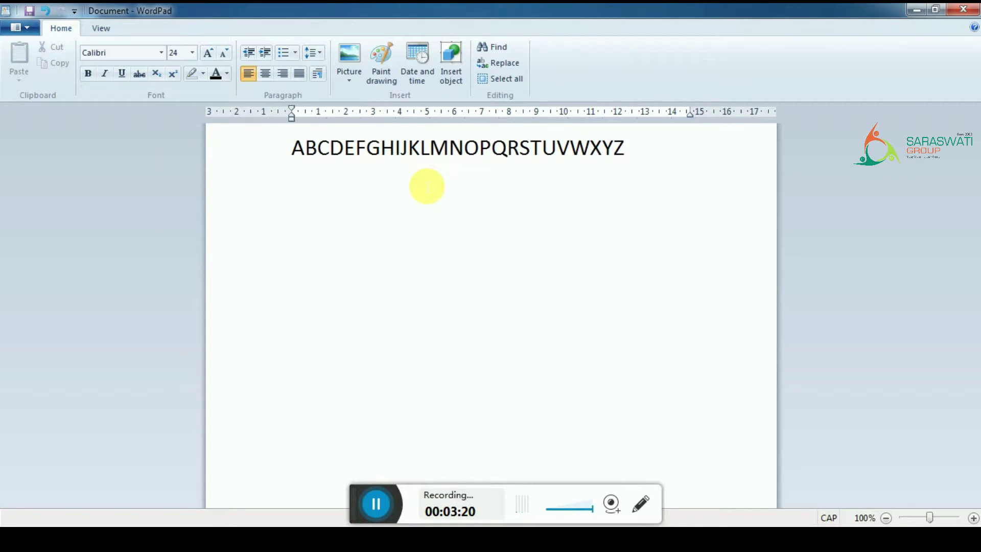
Save the document as DEMO FILE 2 in Rich Text Format in the STD 6 folder on the desktop
key("ctrl+s")
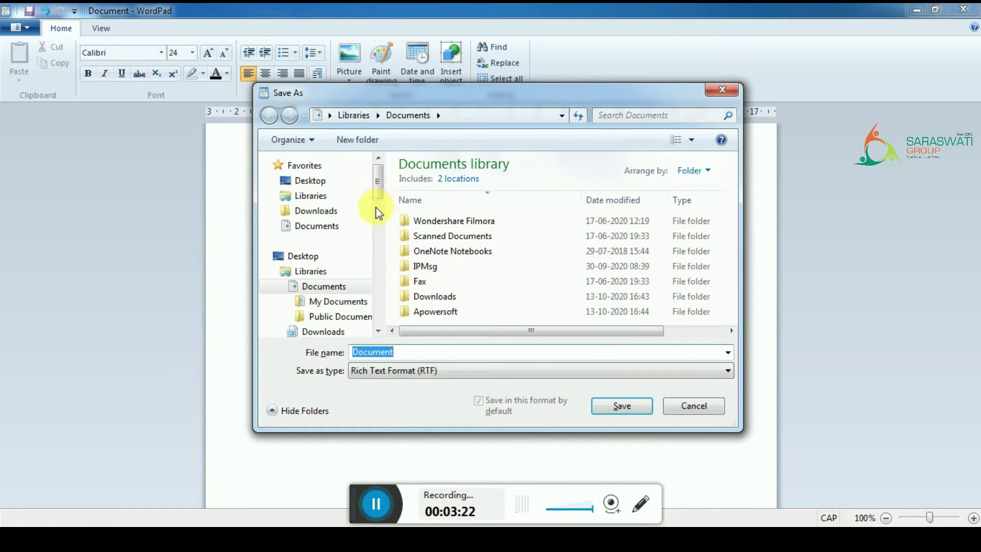
left_click(333, 182)
left_click(435, 211)
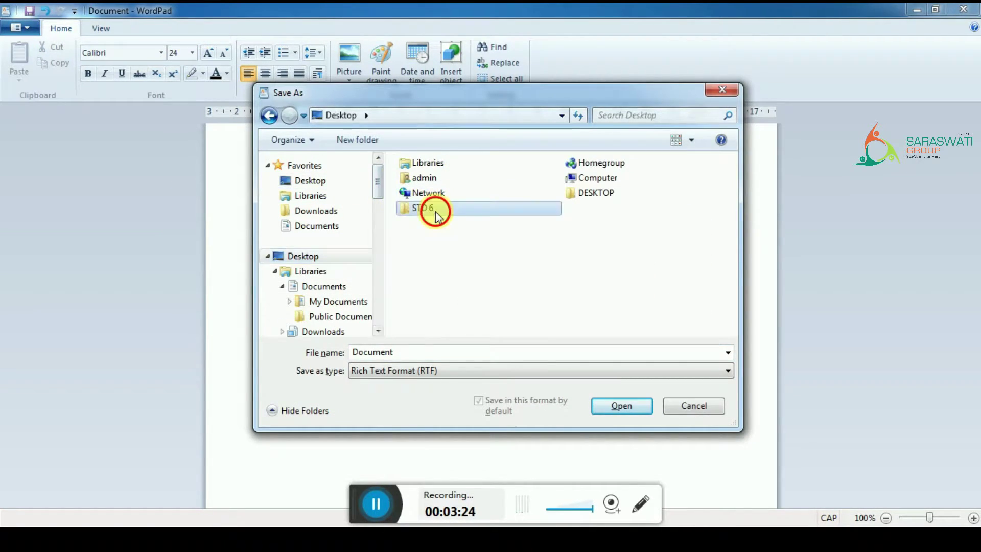
double_click(435, 212)
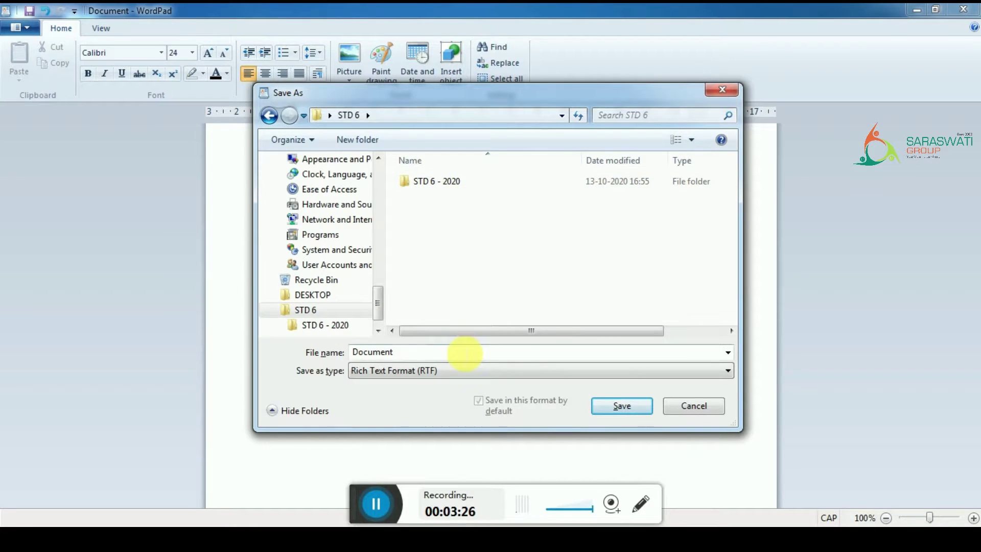
double_click(465, 353)
type("DEMO ")
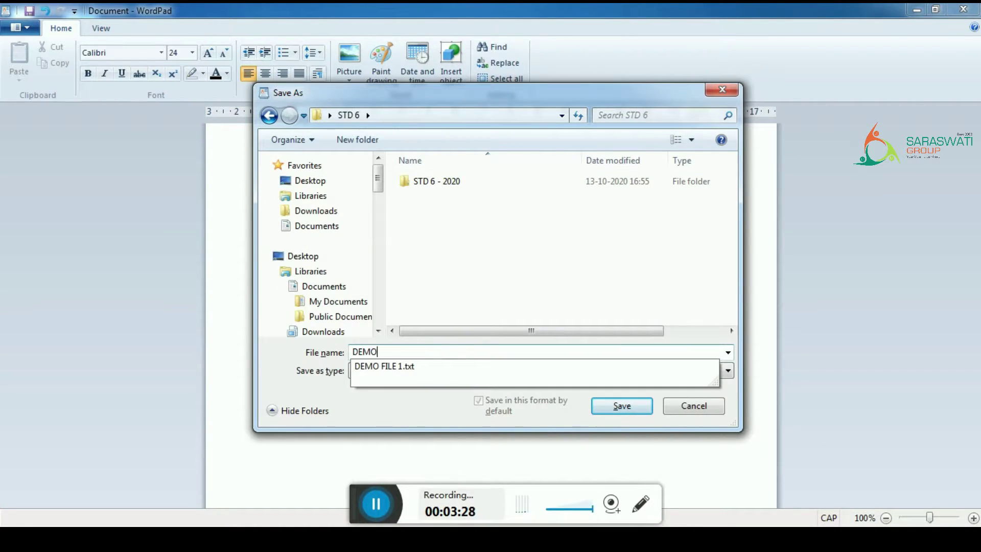
type("FILE 2")
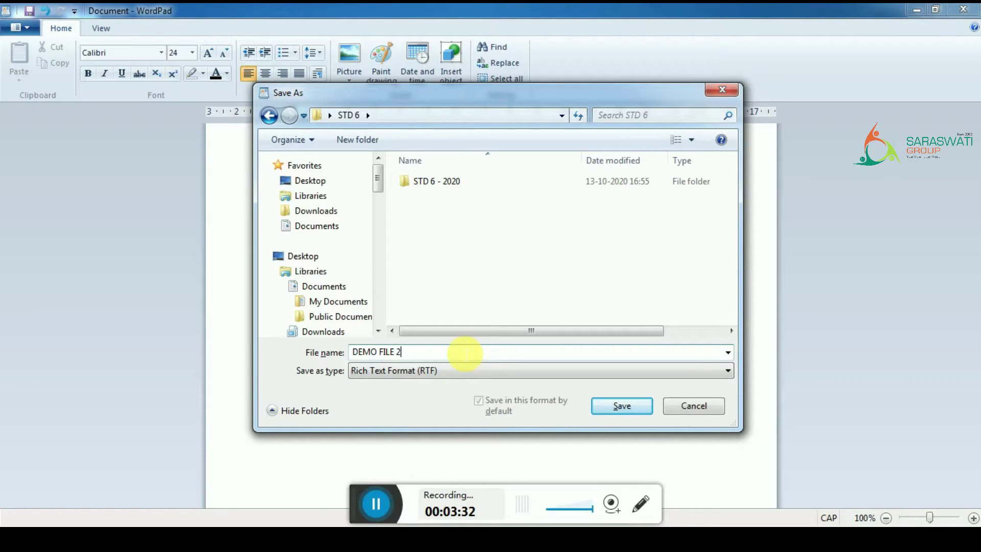
key("Return")
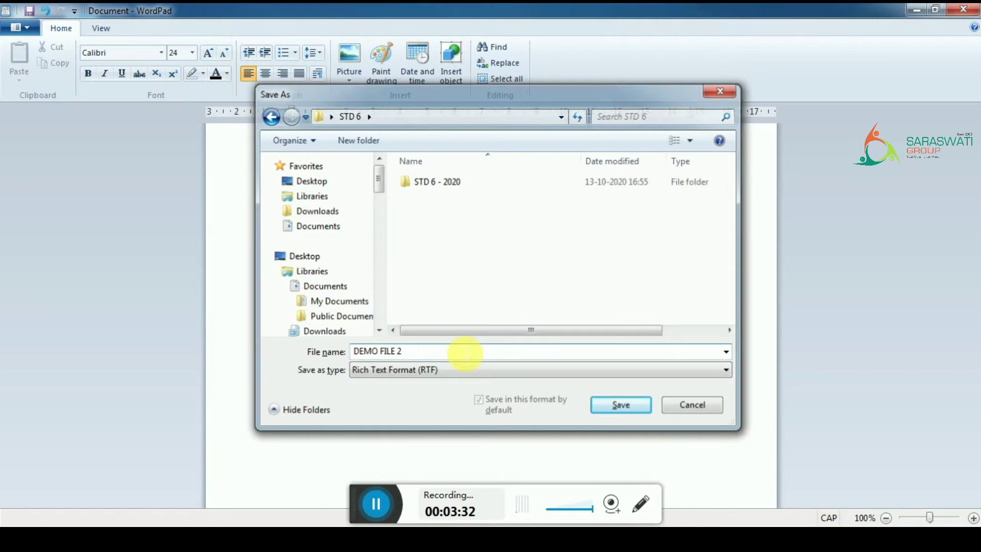
Minimize WordPad to return to the STD 6 folder and open the saved DEMO FILE 2 document
left_click(917, 9)
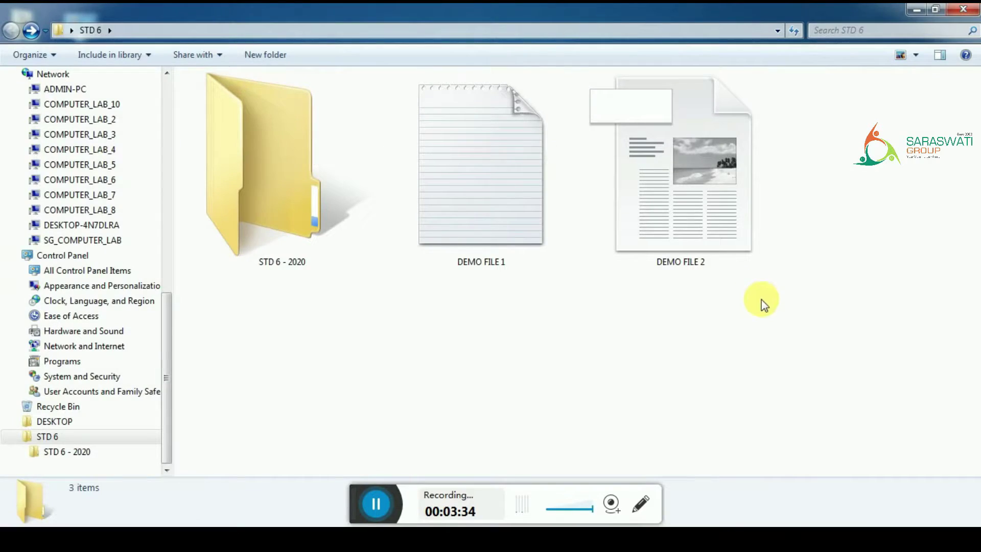
left_click(734, 187)
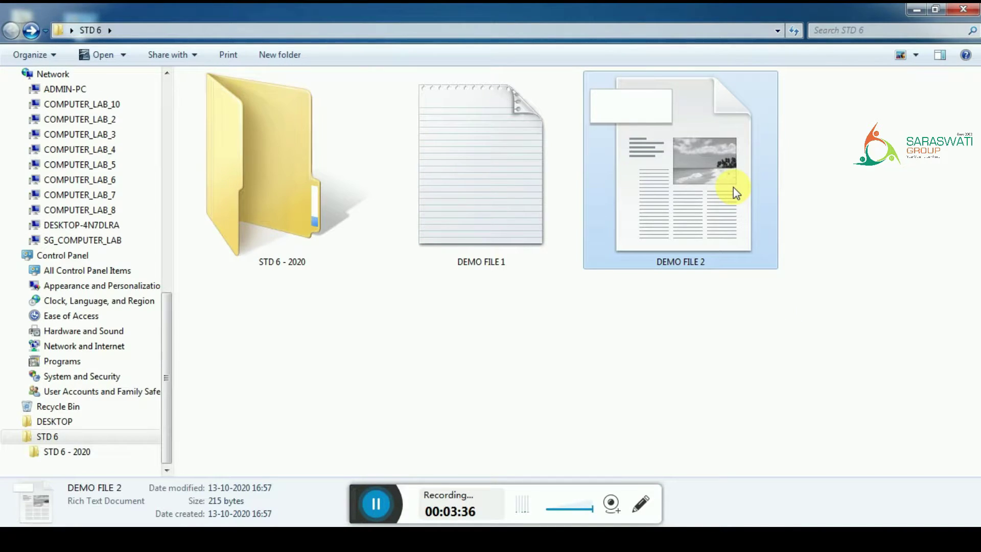
right_click(734, 187)
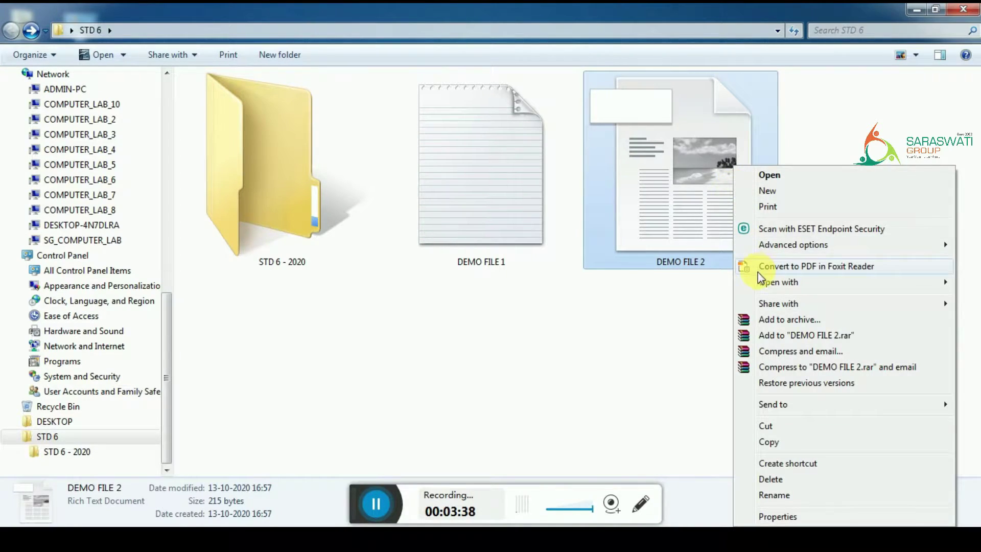
mouse_move(760, 280)
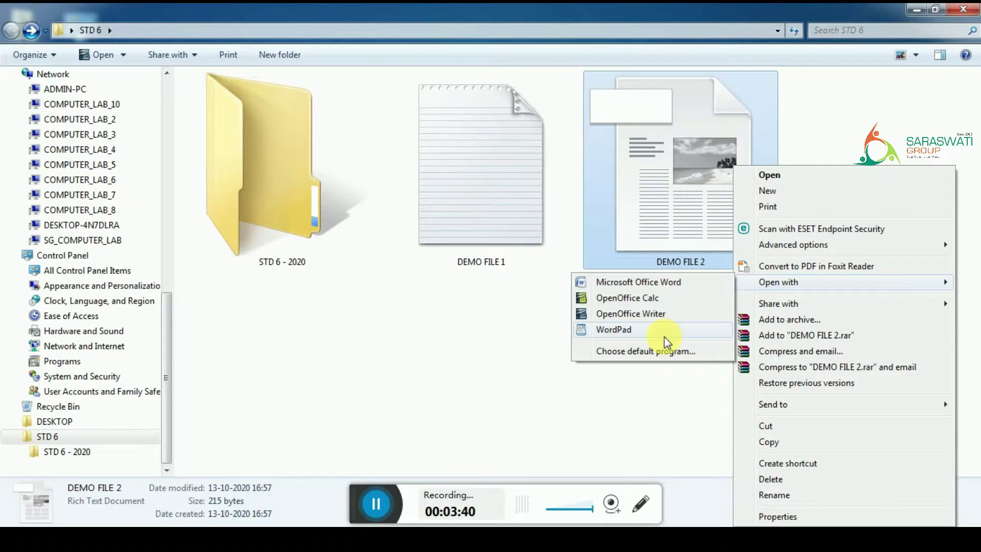
left_click(688, 236)
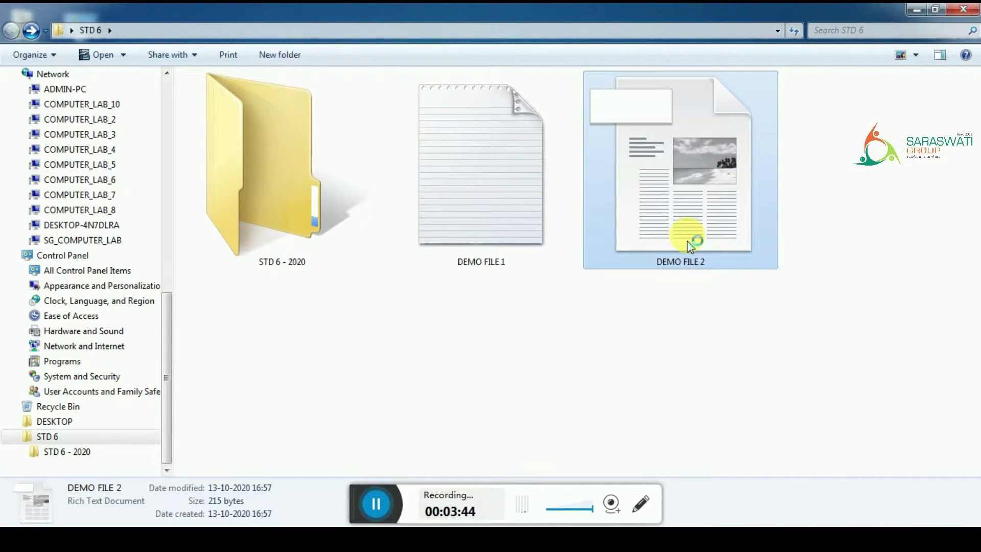
left_click(375, 504)
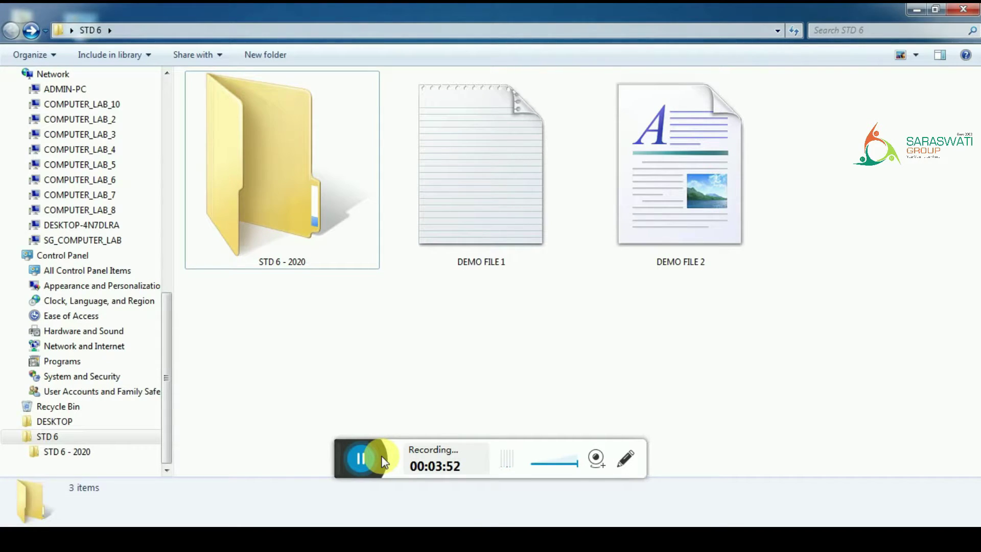
left_click(687, 169)
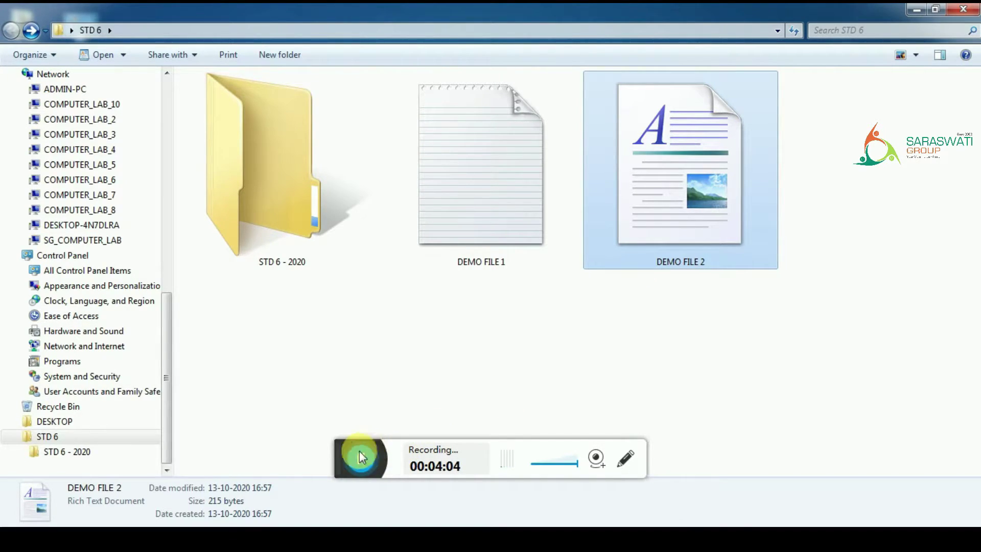
left_click_drag(347, 461, 358, 507)
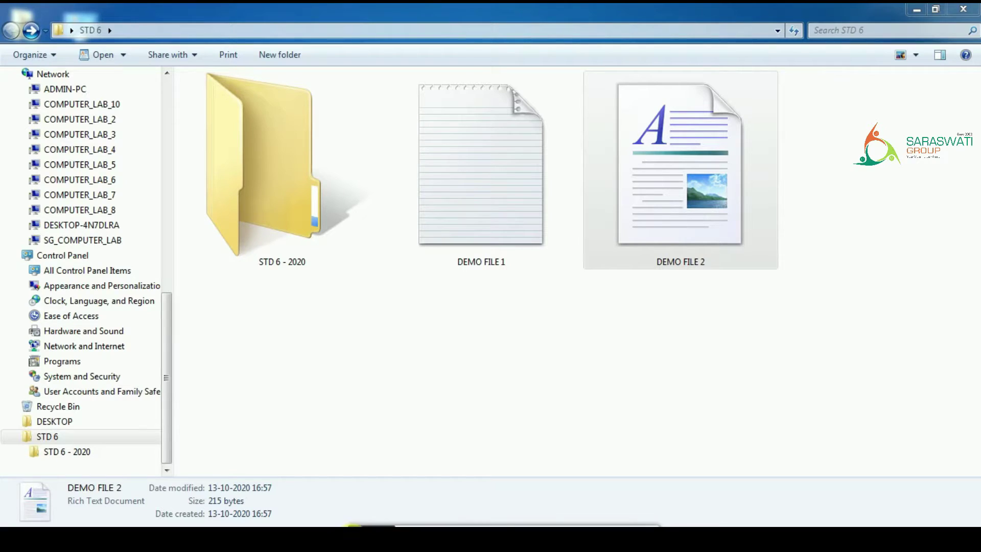
left_click(569, 334)
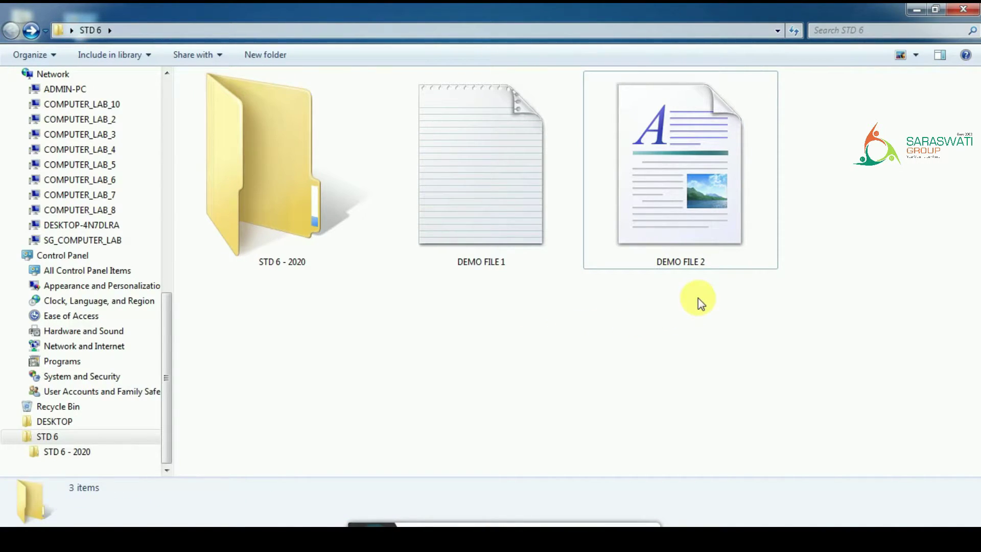
Search the computer's programs for WORD and launch Microsoft Office Word 2007 with a blank document
key("super")
type("WORD")
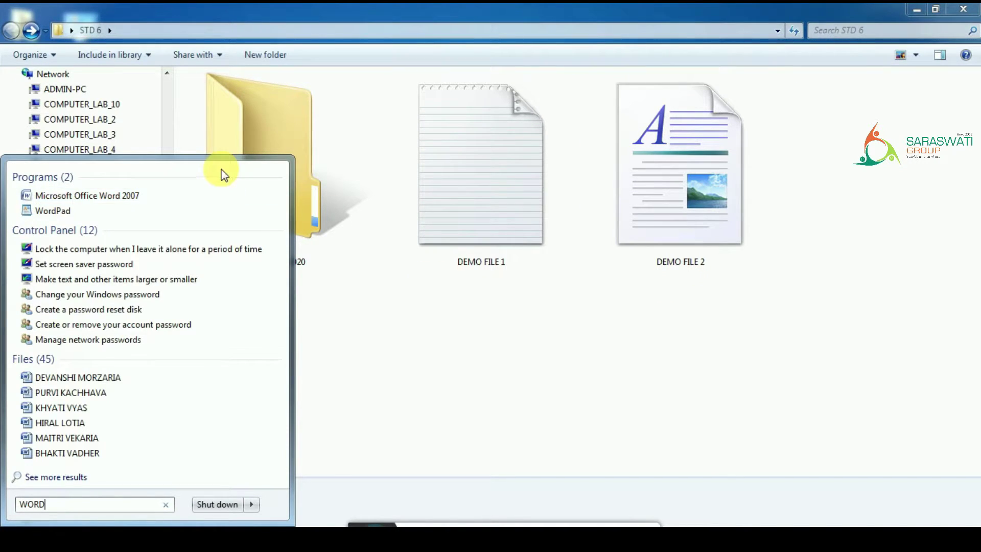
left_click(153, 198)
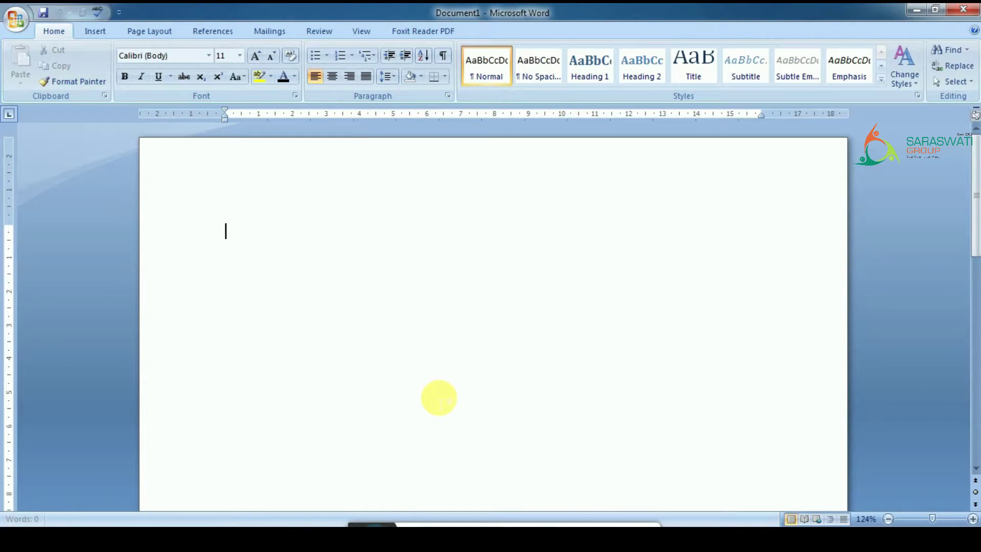
Enter the capital alphabet ABCDEFGHIJKLMNOPQRSTUVWXYZ on the first line of the blank Word document
type("ABC")
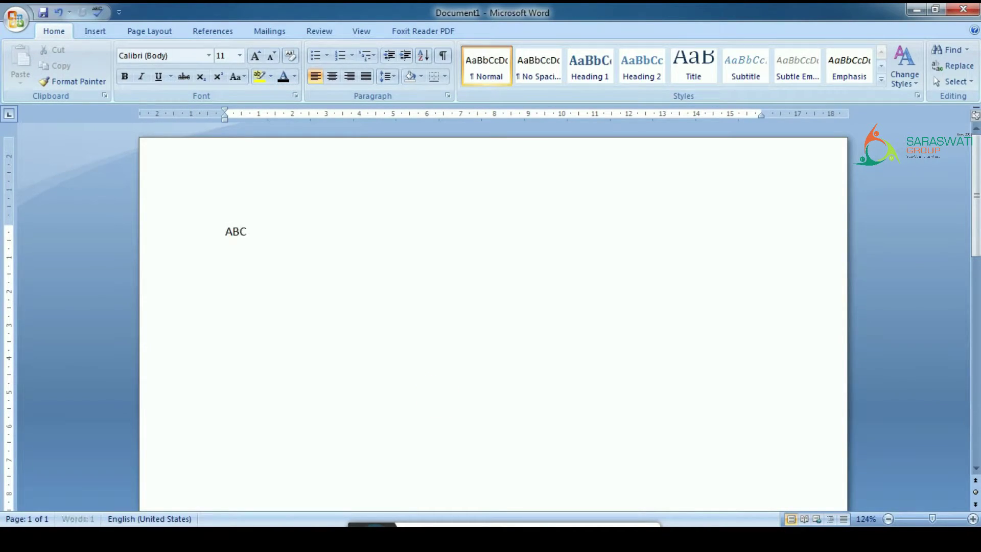
type("DEFGHI")
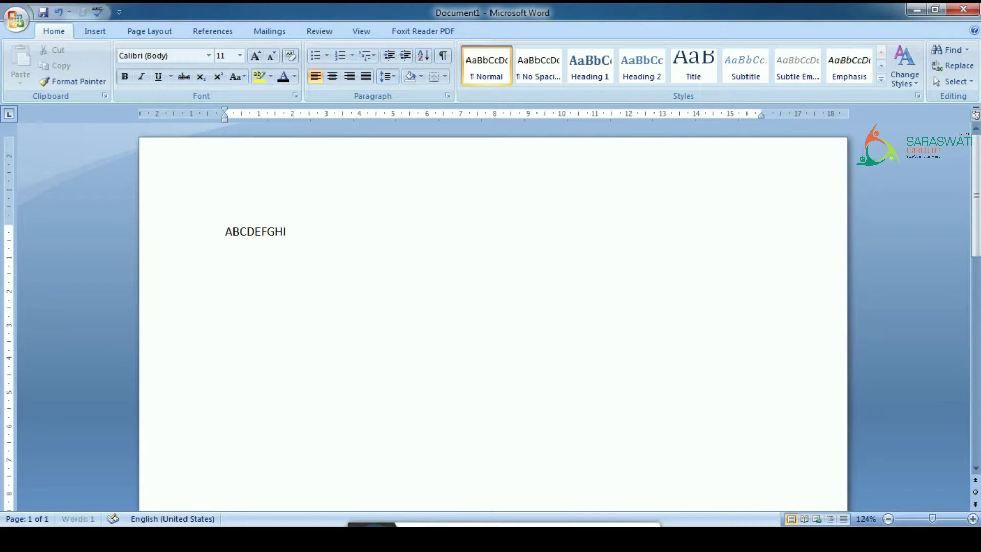
type("JKLMNOPQRSTUVWXYZ")
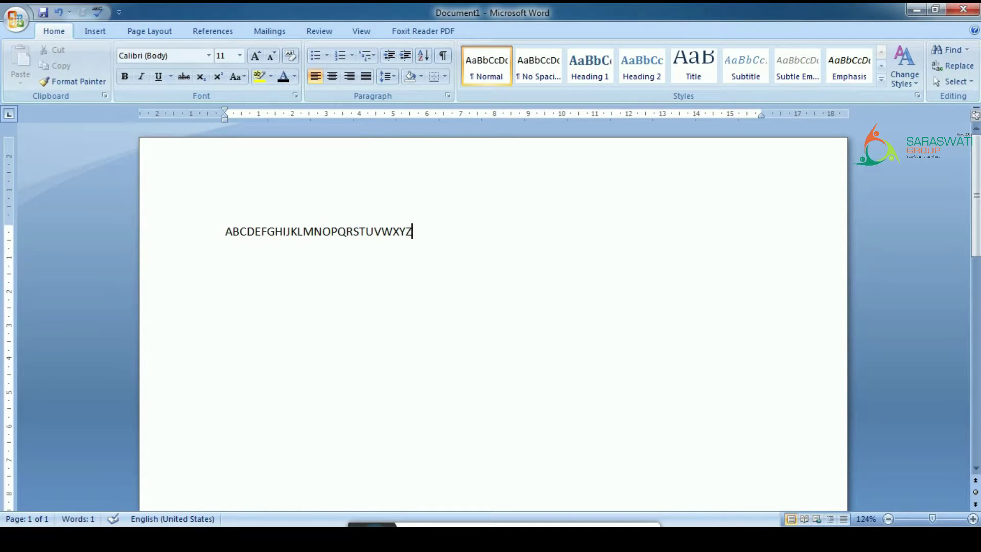
Increase the font size of all the document's text to 20 and clear the selection
key("ctrl+a")
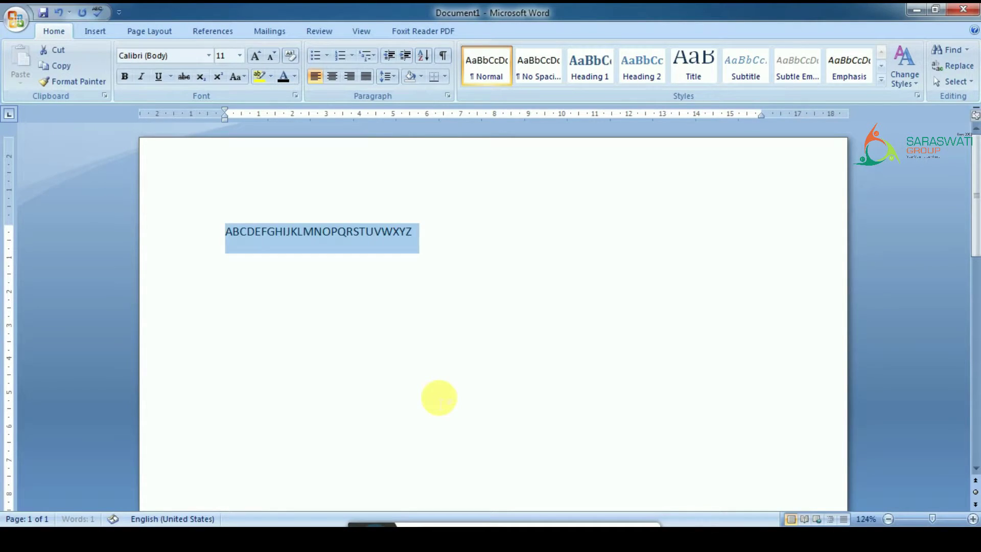
key("ctrl+bracketright")
key("ctrl+bracketright")
key("ctrl+bracketright")
key("ctrl+bracketright")
key("ctrl+bracketright")
key("ctrl+bracketright")
key("ctrl+bracketright")
key("ctrl+bracketright")
key("ctrl+bracketright")
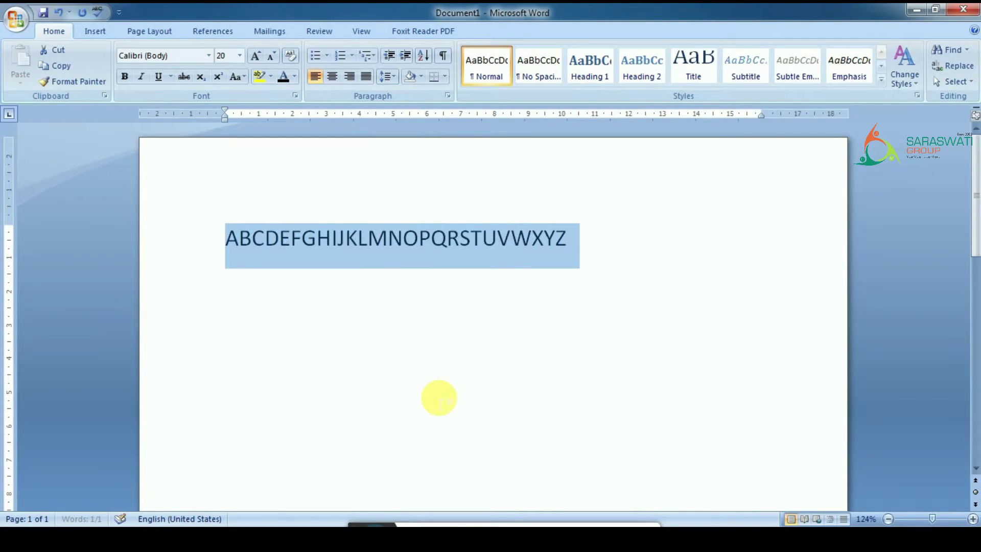
left_click(564, 239)
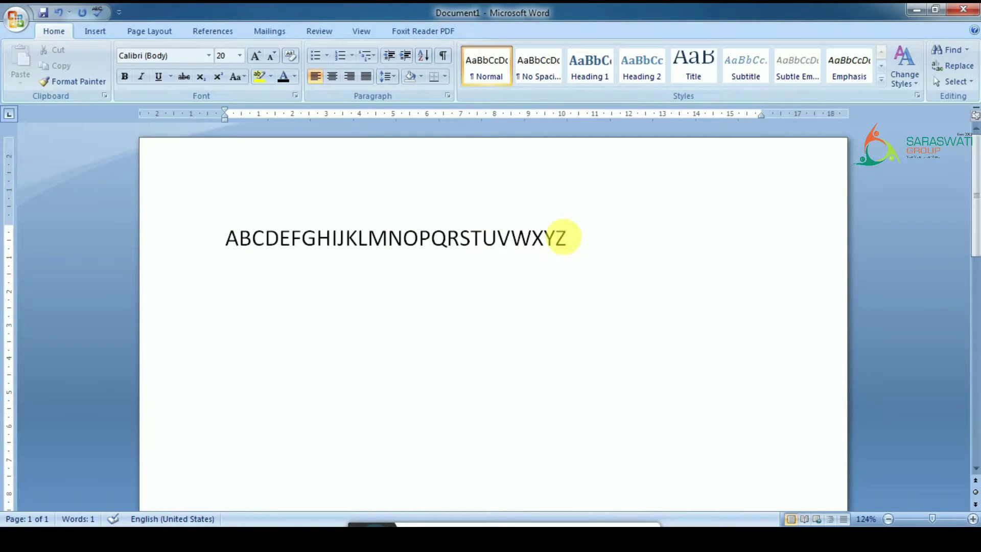
Save the document as DEMO FILE 3 in Word Document format in the desktop's STD 6 folder, and close Word
key("ctrl+s")
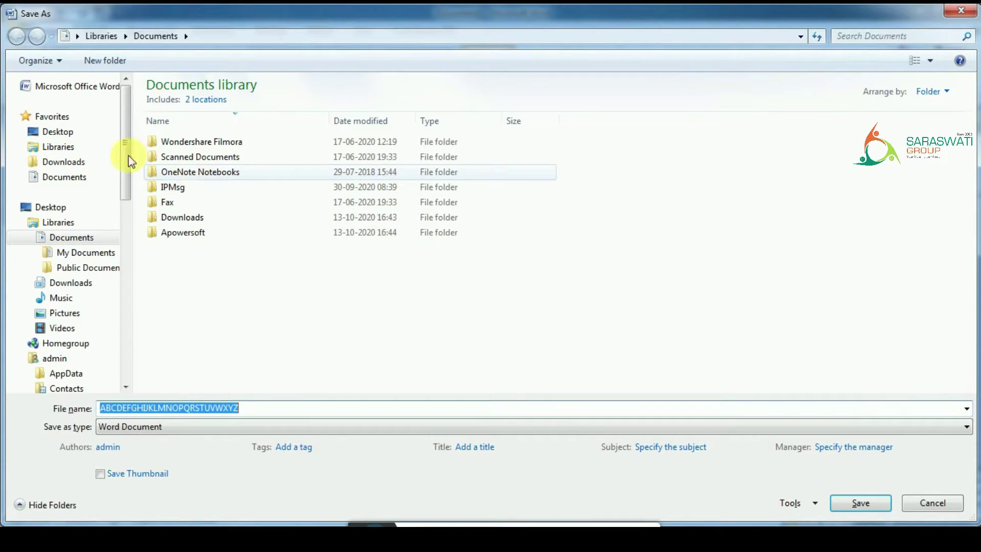
left_click(53, 131)
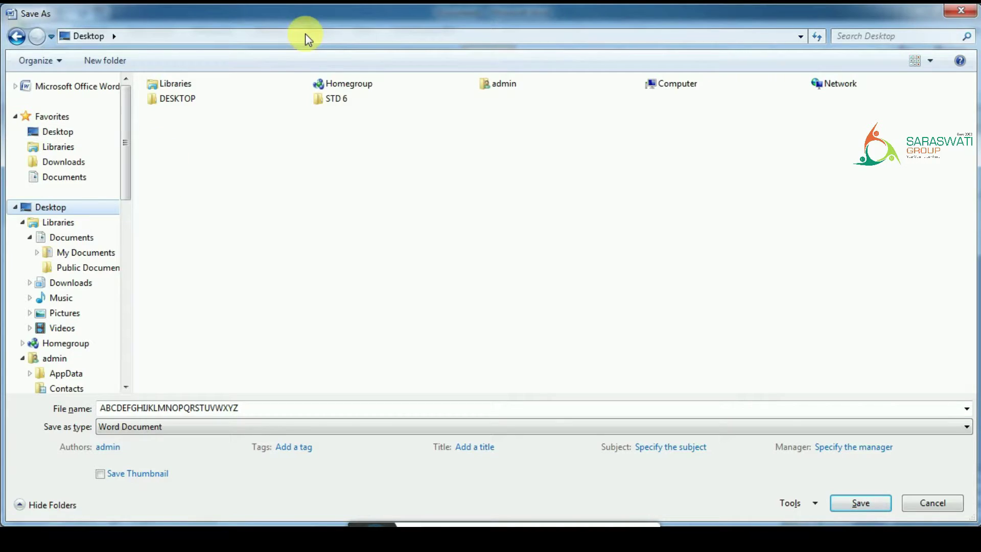
double_click(324, 98)
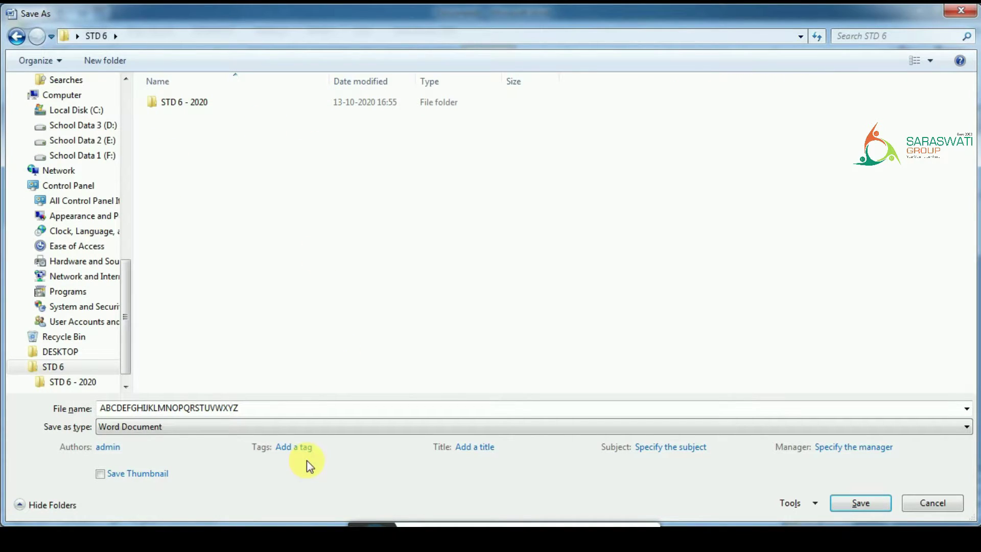
double_click(339, 407)
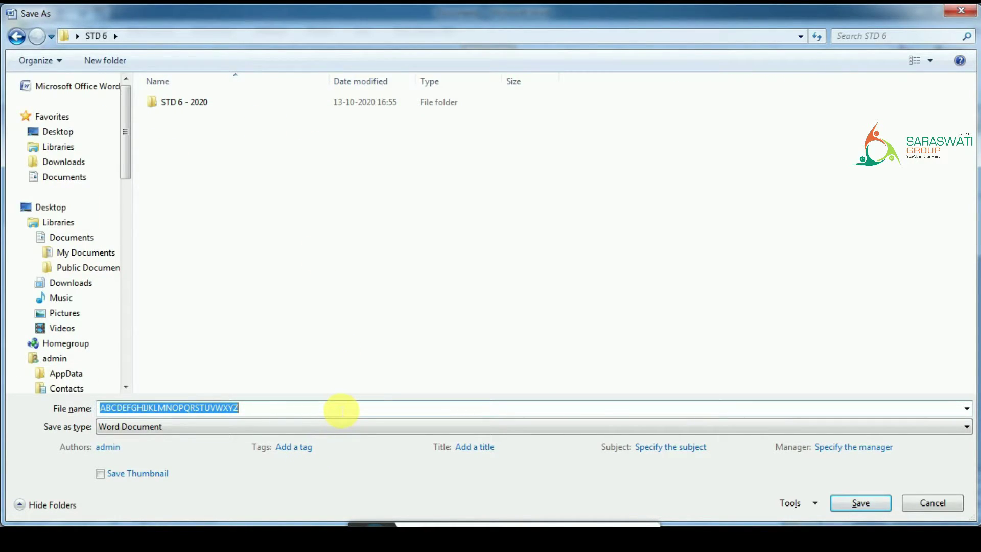
type("DEMO FILE 3")
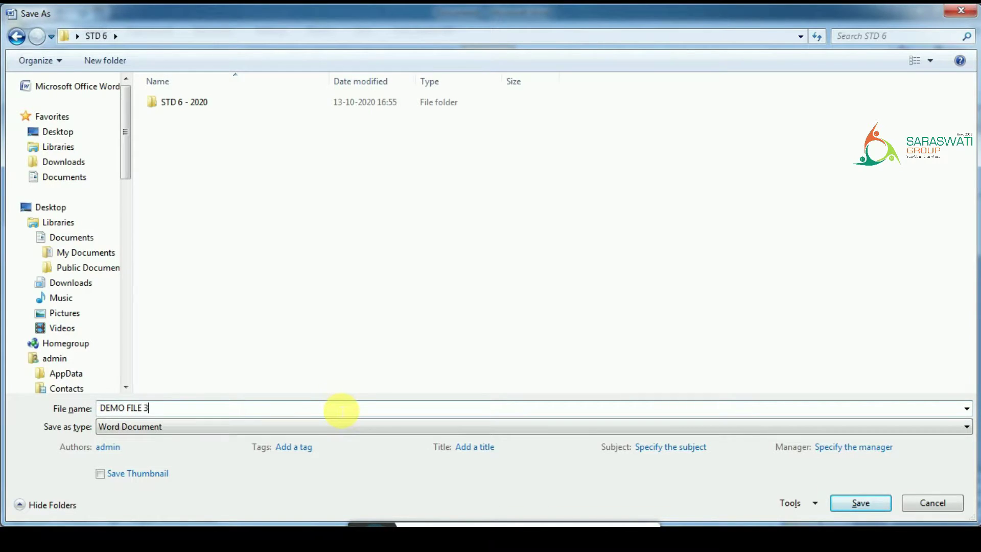
key("Return")
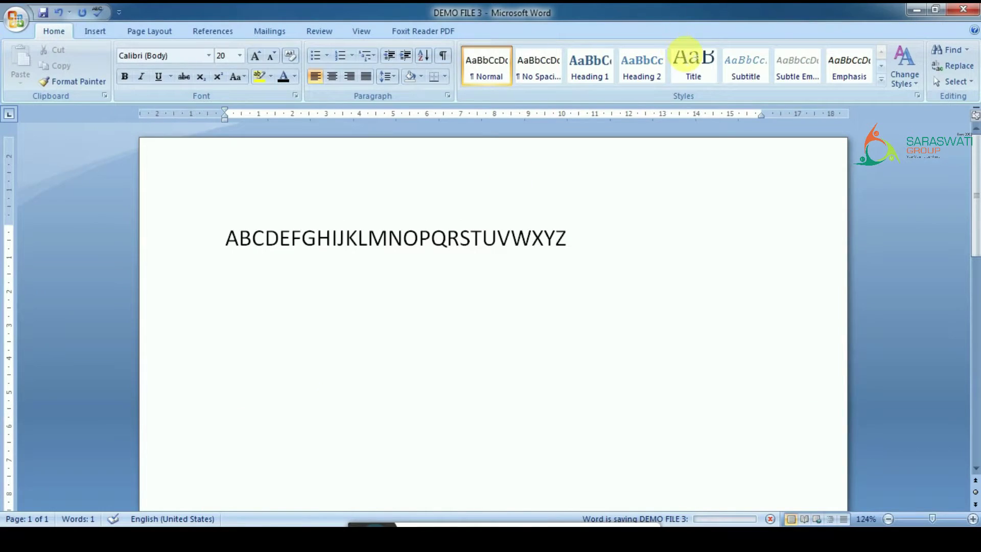
left_click(968, 13)
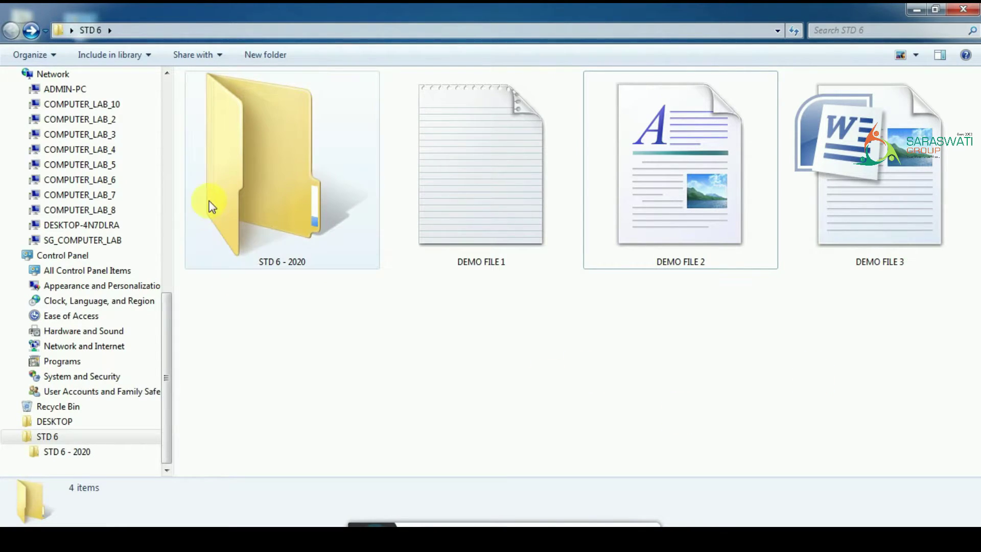
Browse to the Sample Pictures folder inside the Pictures library
left_click(170, 130)
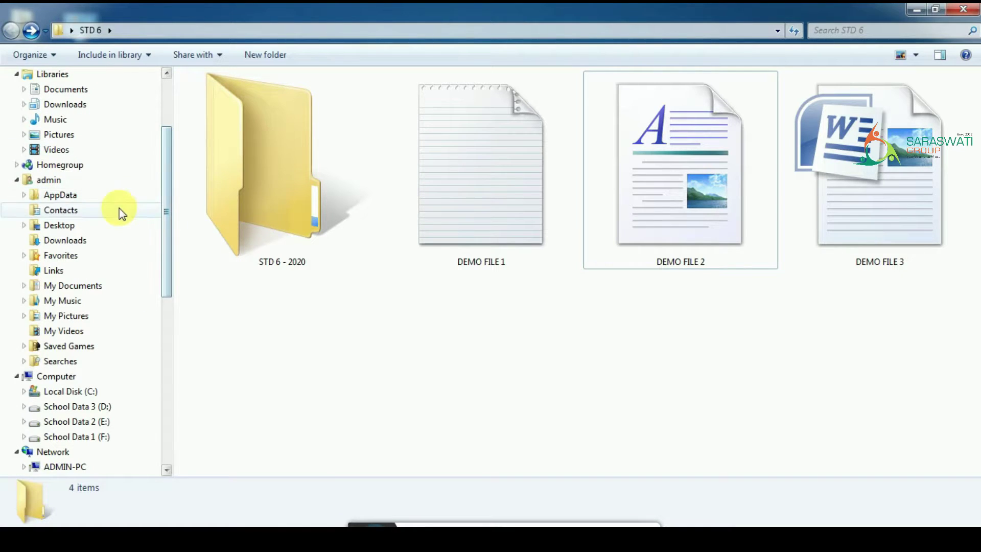
left_click(85, 319)
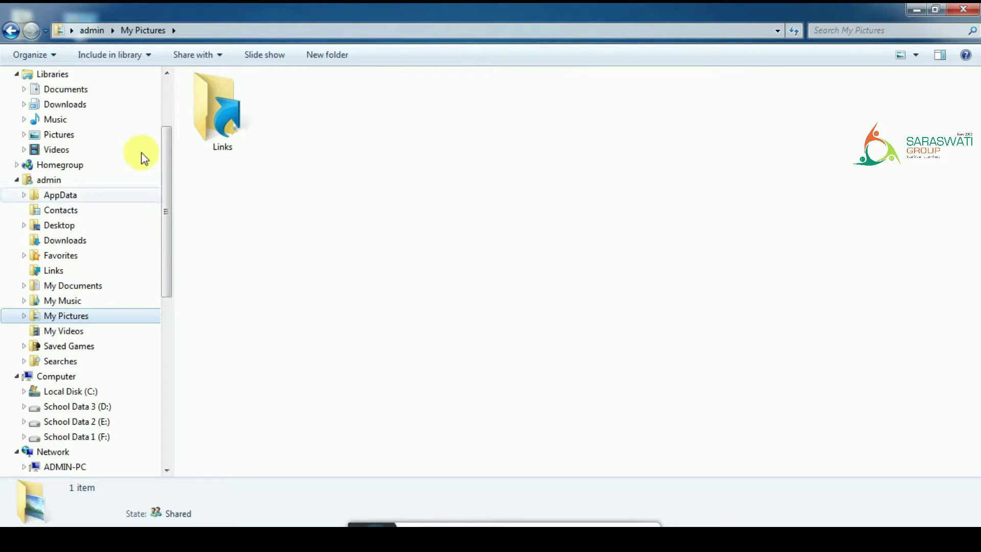
left_click(109, 91)
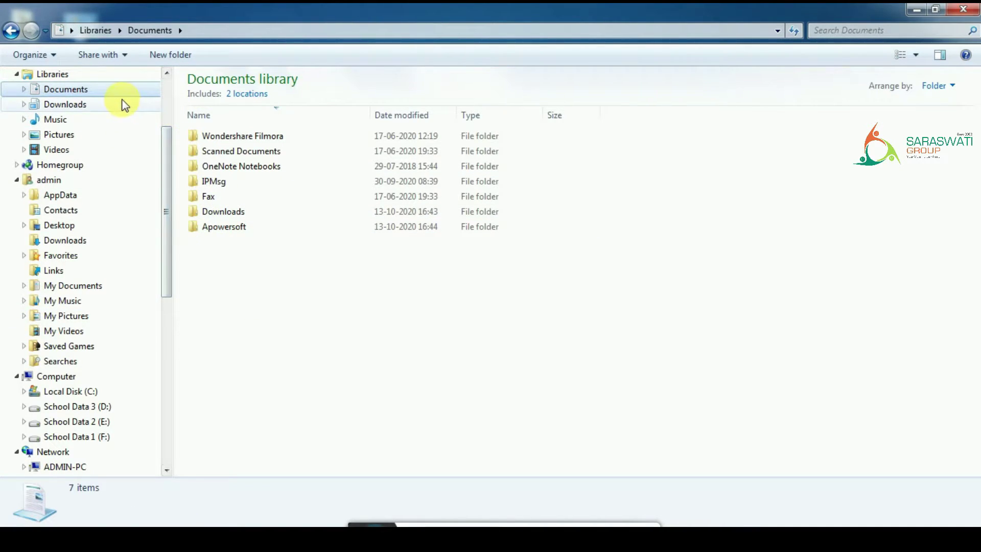
left_click(95, 75)
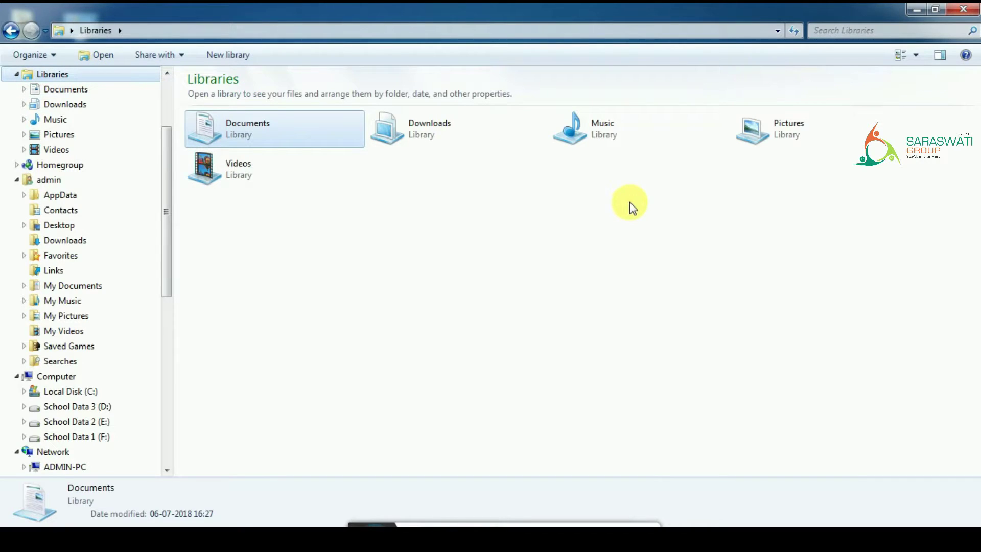
double_click(795, 121)
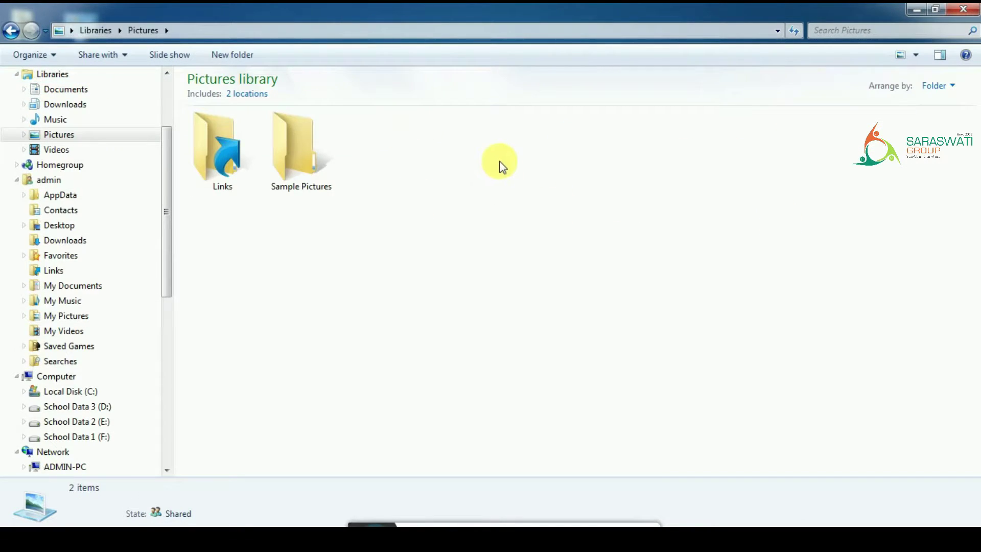
double_click(323, 155)
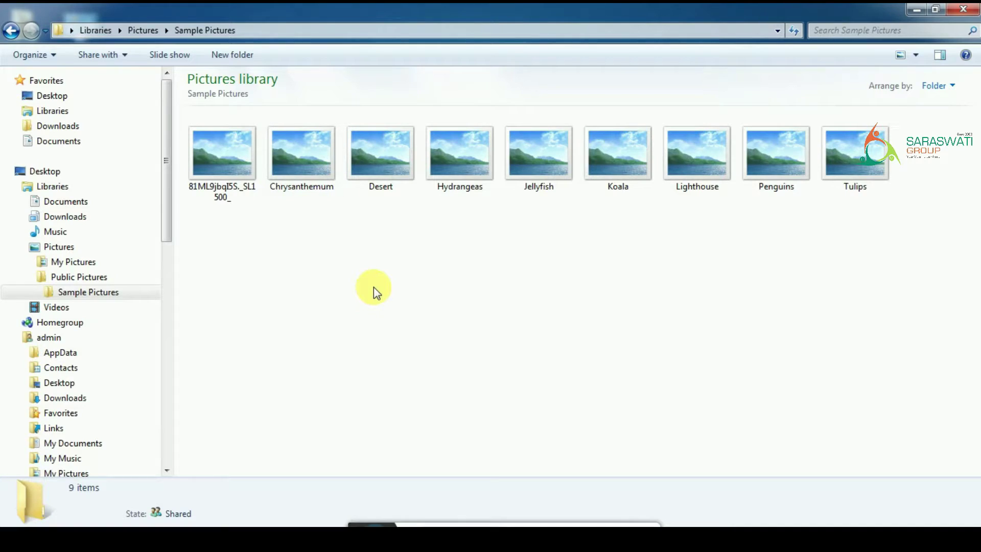
Refresh the Sample Pictures folder and delete its first image, 81ML9jbqI5S._SL1500_
right_click(373, 286)
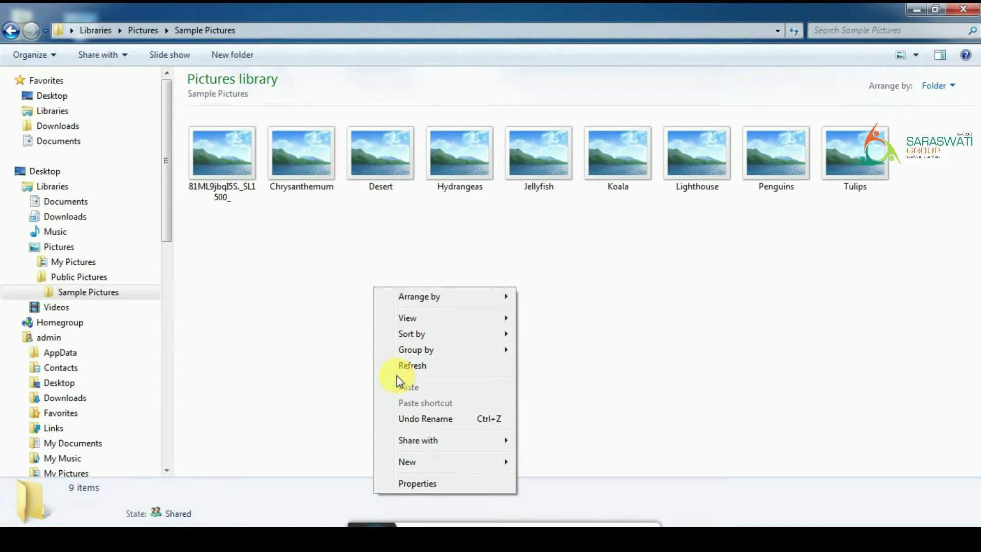
left_click(412, 366)
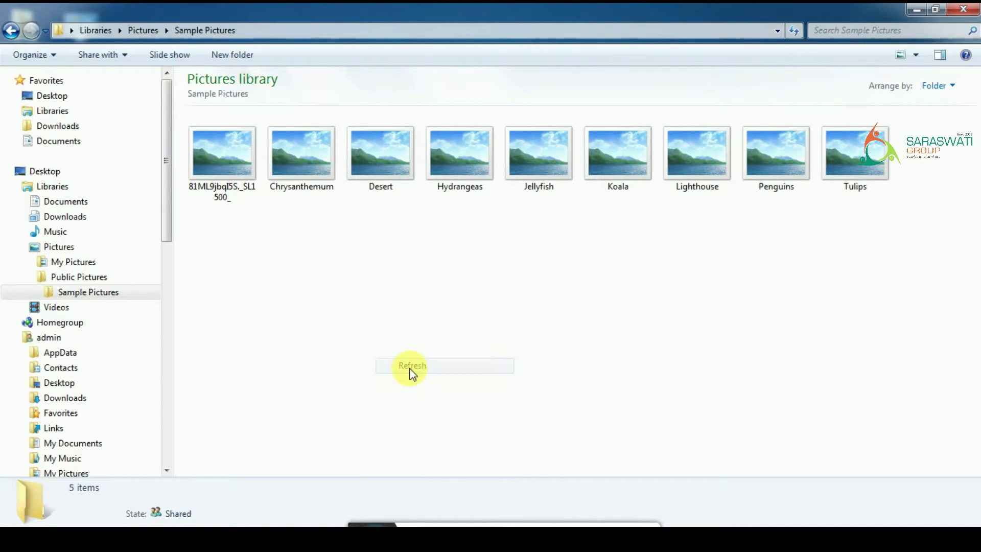
left_click(246, 137)
key("Delete")
key("Return")
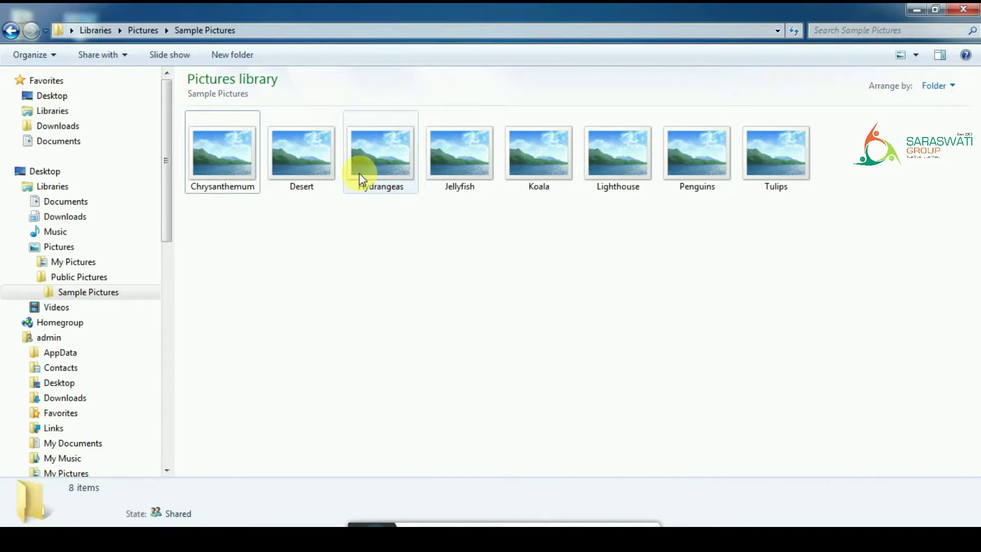
View the Tulips picture from the Sample Pictures folder in Windows Photo Viewer, and close the viewer
key("Right")
key("Right")
key("Right")
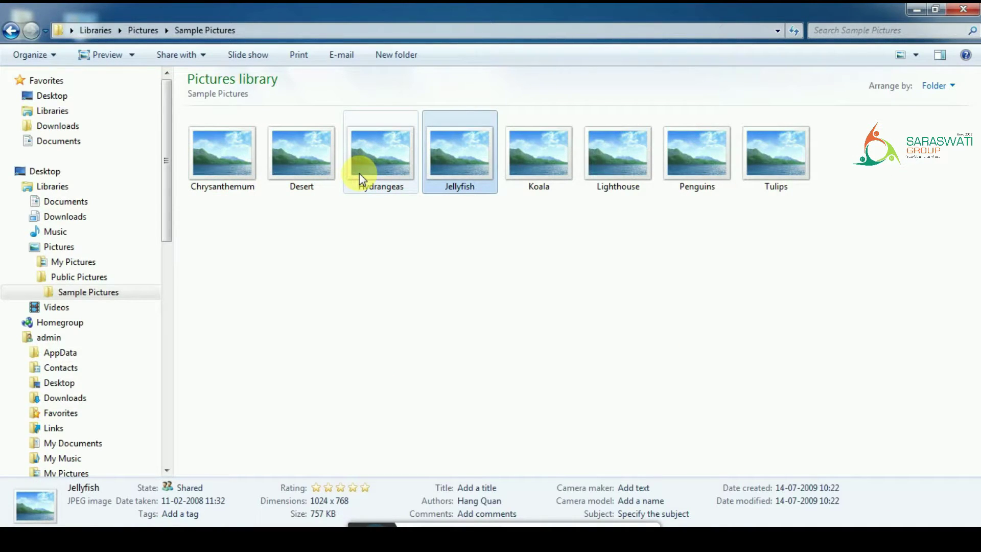
key("Left")
key("Left")
key("Right")
key("Right")
key("Right")
key("Right")
key("Right")
key("Right")
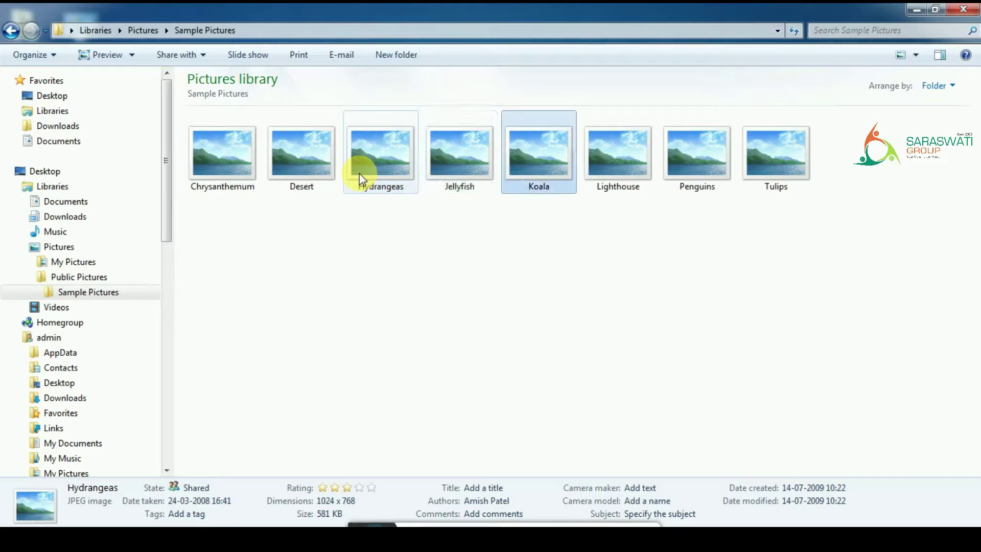
key("Return")
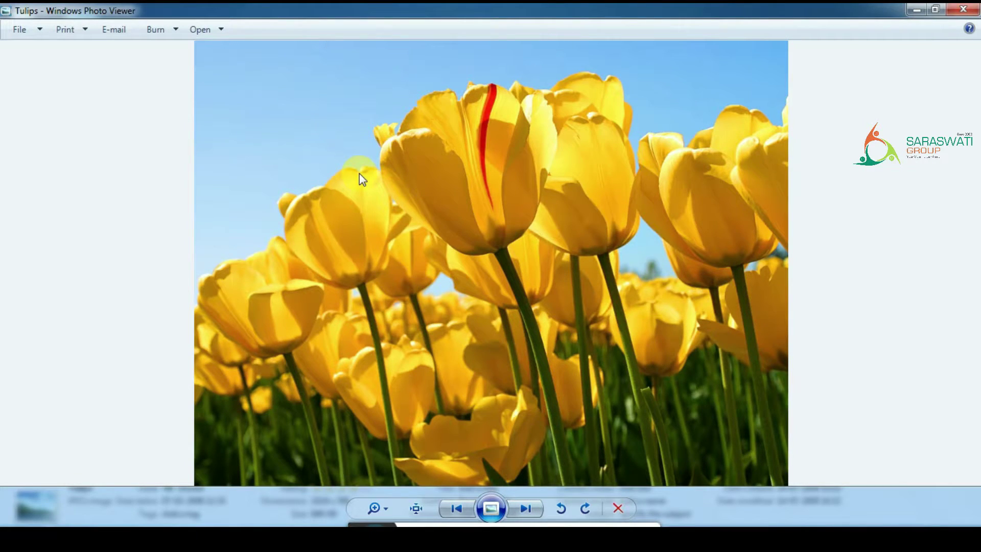
left_click(963, 9)
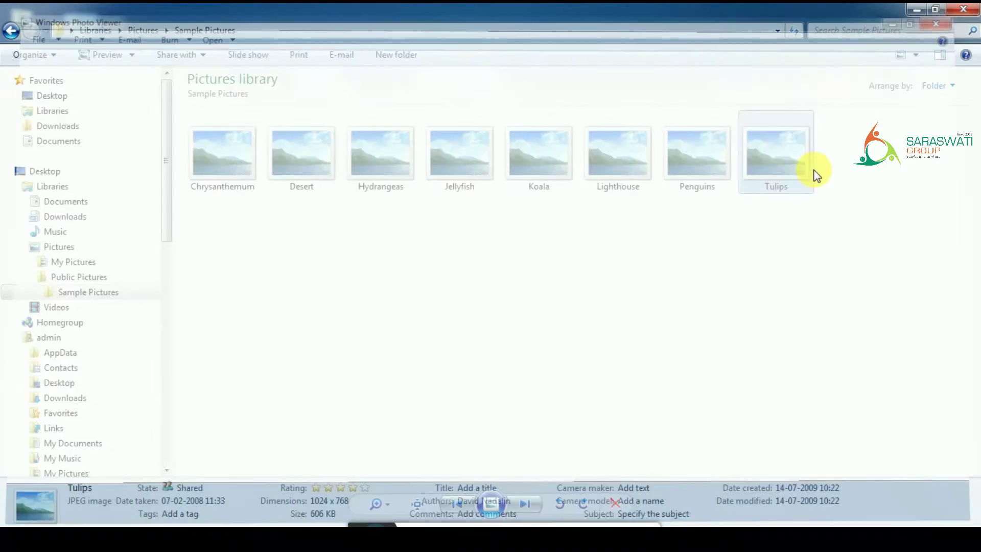
Enlarge the picture icons in the Sample Pictures folder and refresh the folder view
left_click(915, 55)
left_click_drag(872, 58, 873, 41)
left_click(804, 357)
right_click(804, 357)
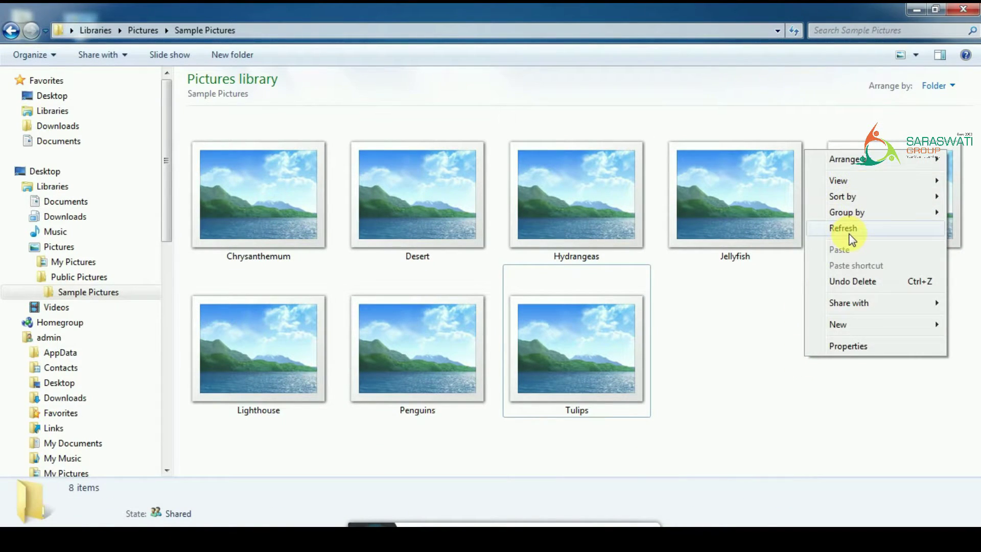
left_click(849, 233)
right_click(791, 382)
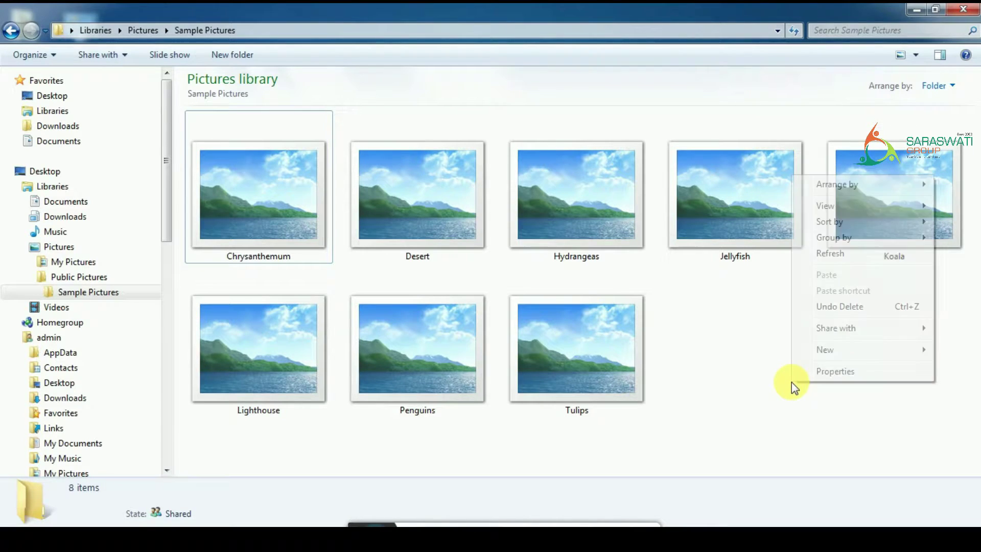
left_click(831, 252)
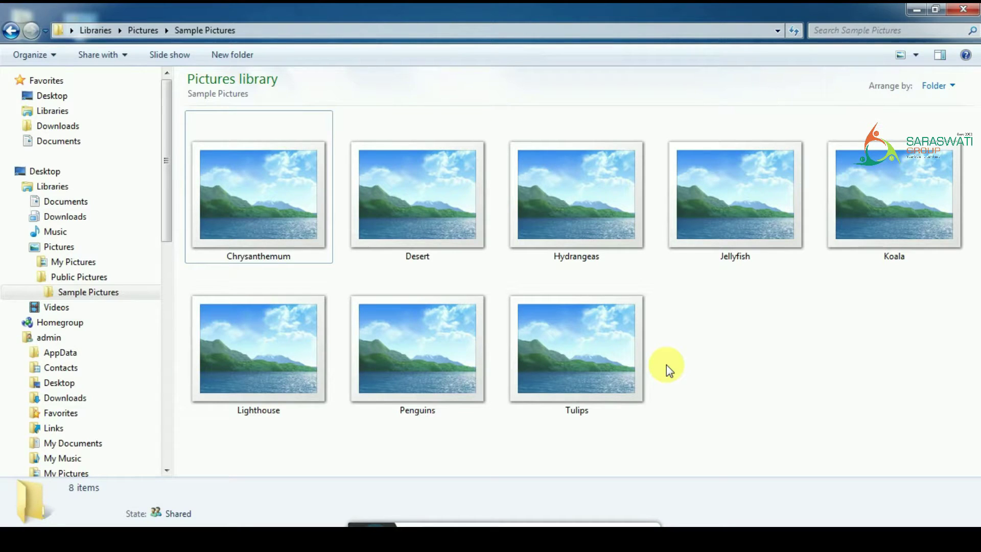
View the contents of the Sample Music folder in the Music library, and return to the library
left_click(11, 31)
left_click(68, 234)
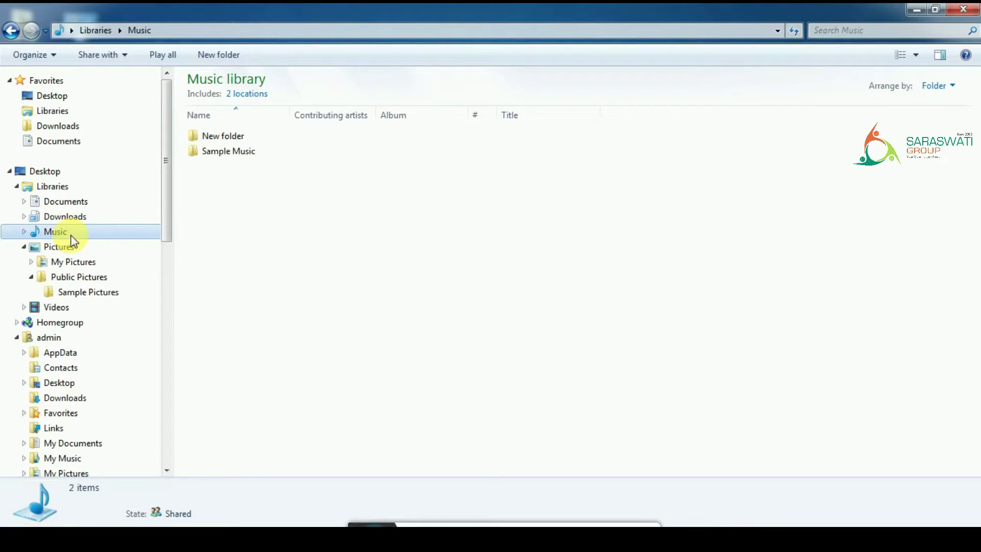
double_click(230, 153)
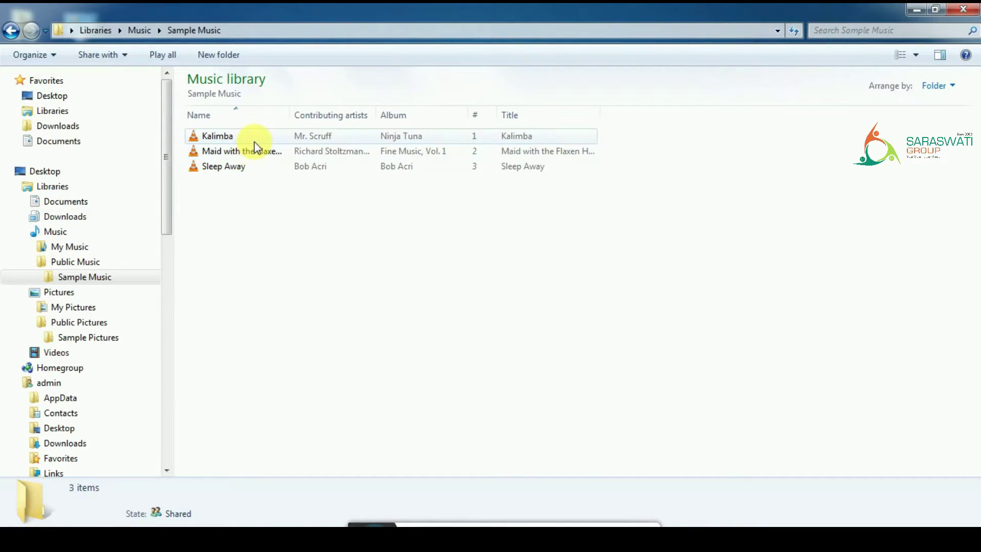
left_click(55, 233)
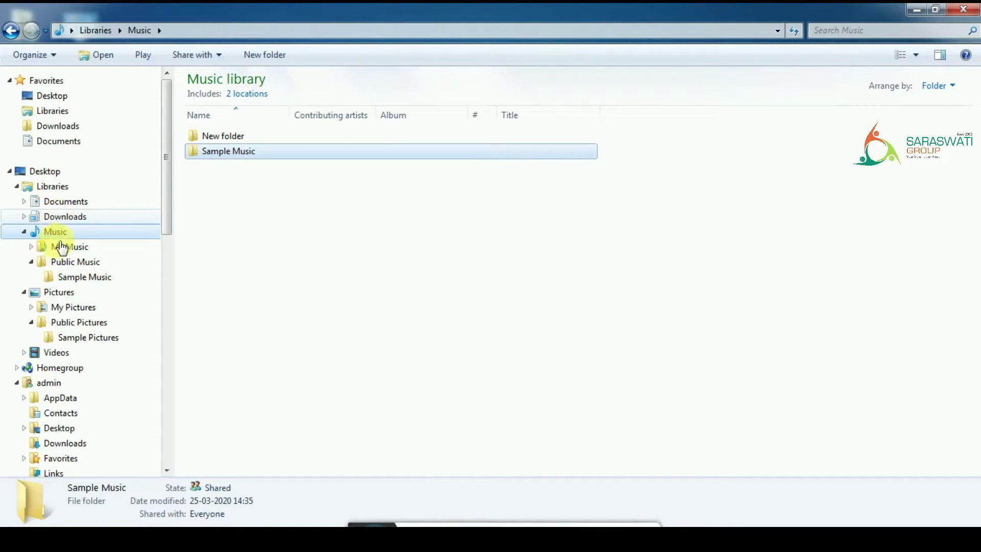
Open the Sample Videos folder in the Videos library and look at the Wildlife video's file details
left_click(57, 354)
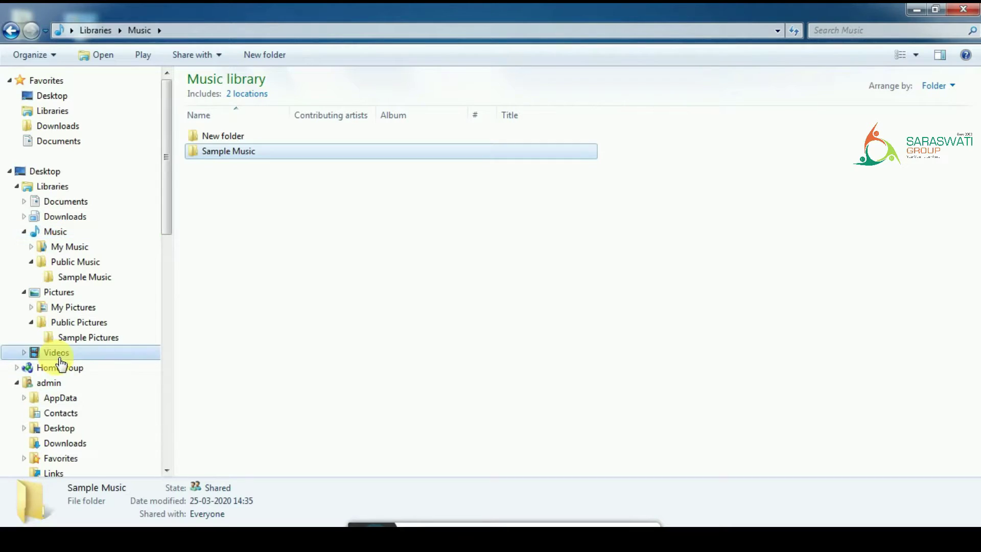
double_click(198, 274)
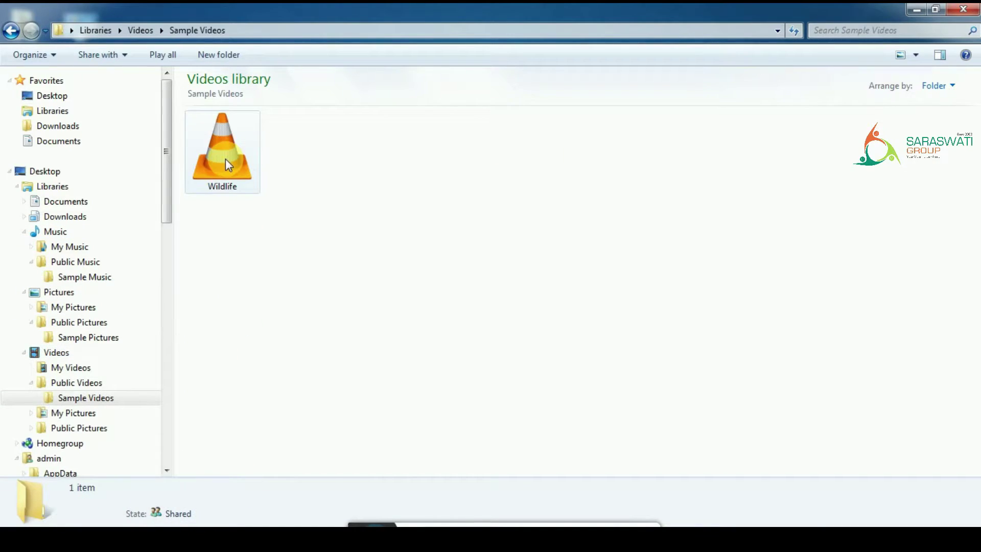
left_click(226, 161)
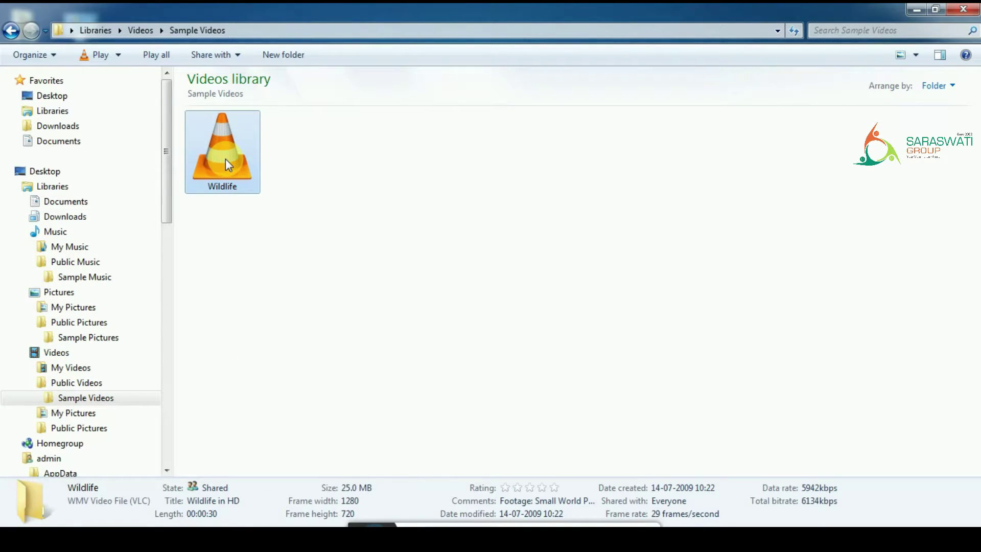
left_click(413, 221)
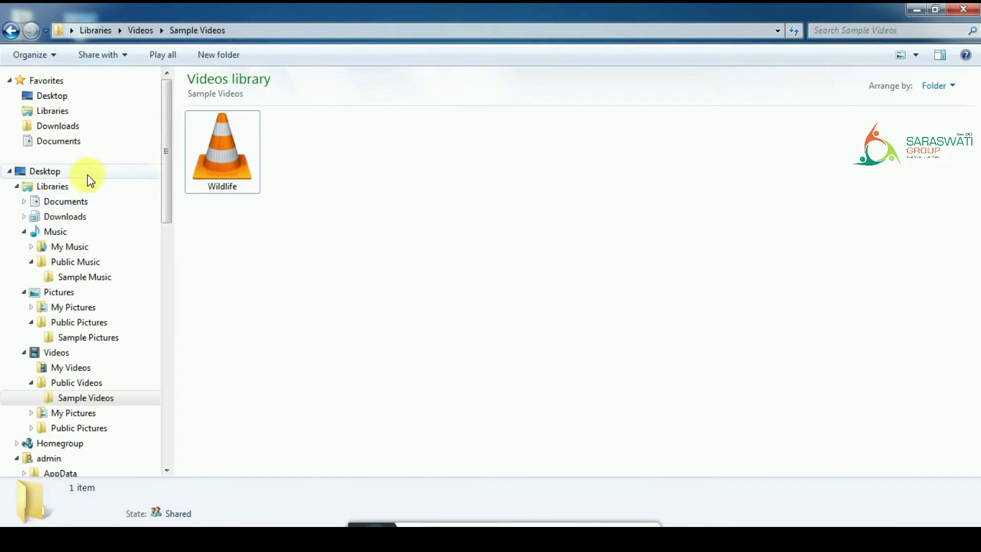
Open the STD 6 folder on the desktop and show its contents as large icons
left_click(61, 96)
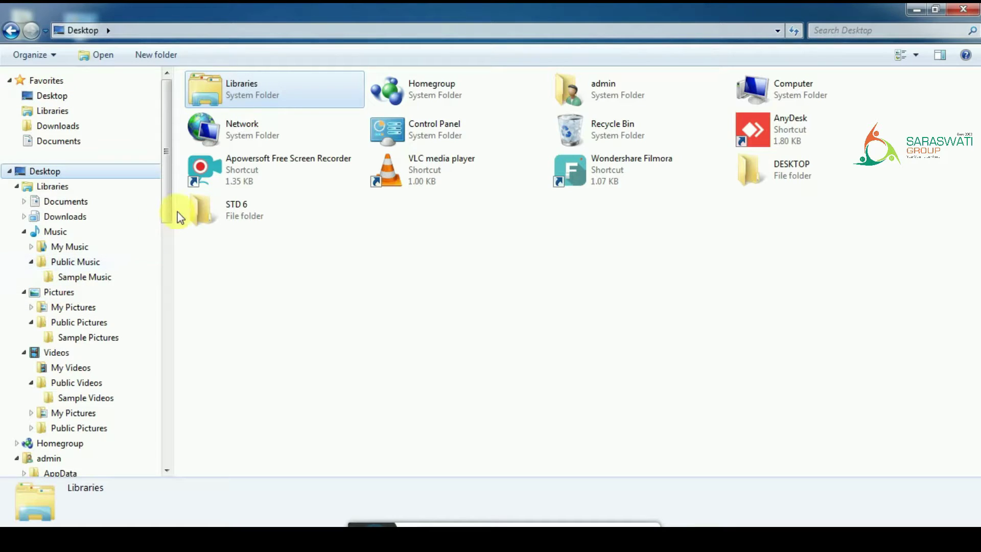
double_click(224, 212)
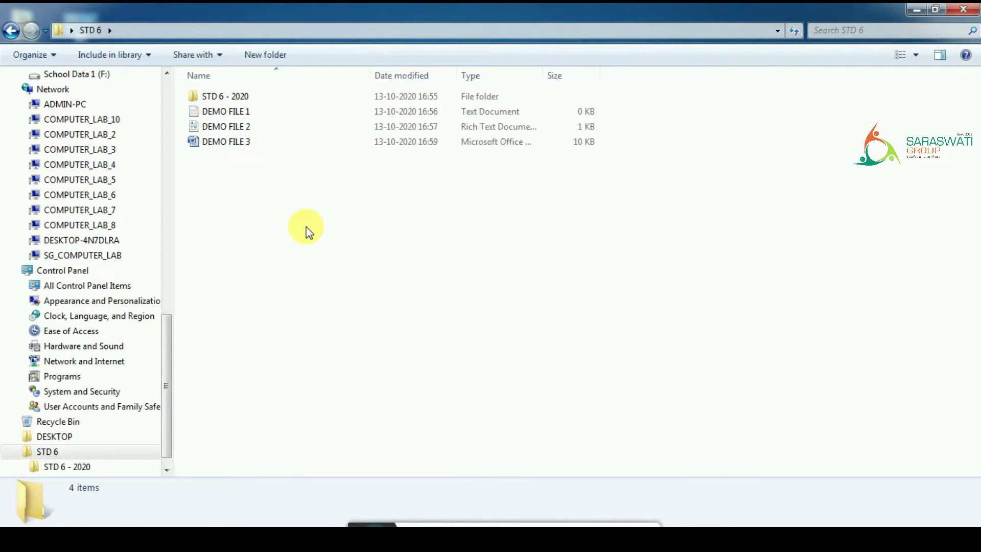
right_click(418, 322)
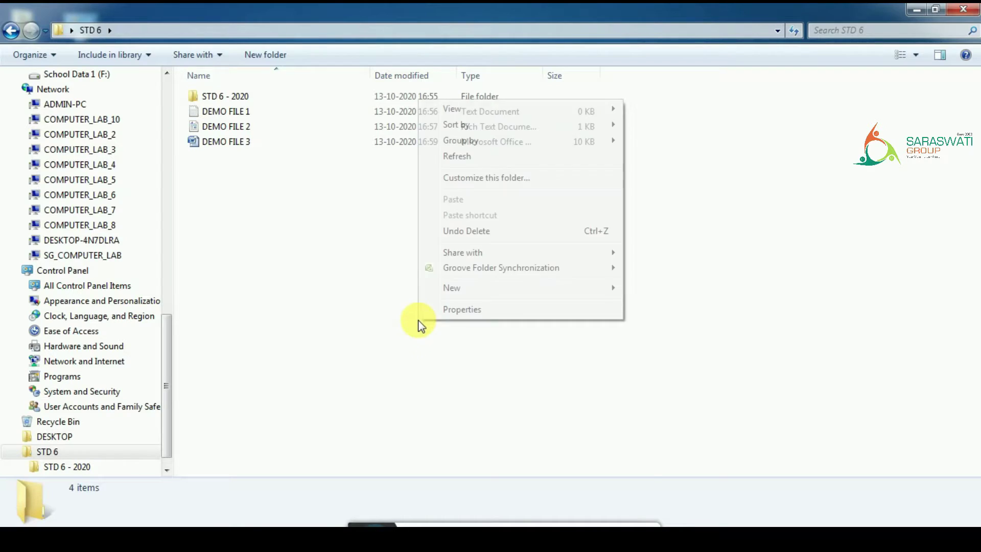
mouse_move(559, 126)
mouse_move(584, 112)
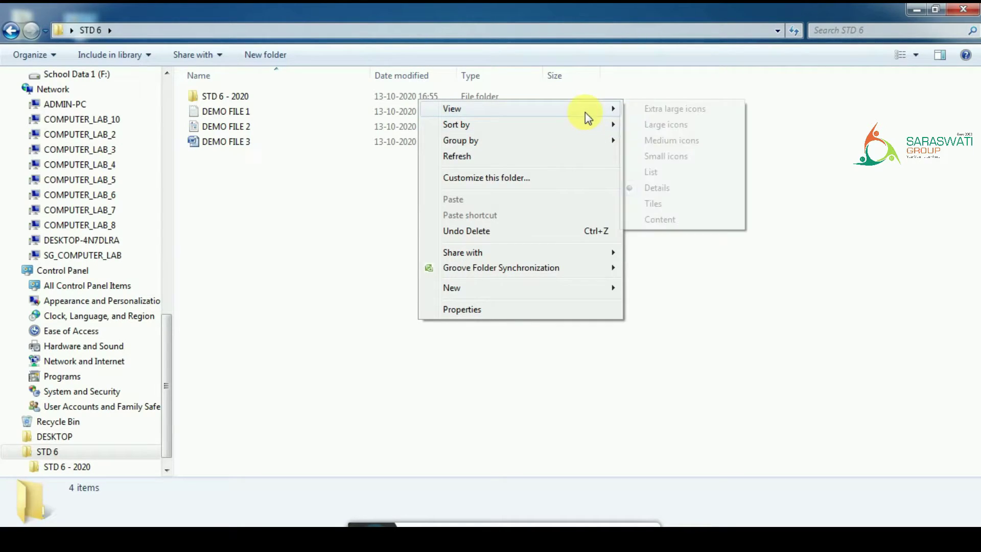
left_click(648, 124)
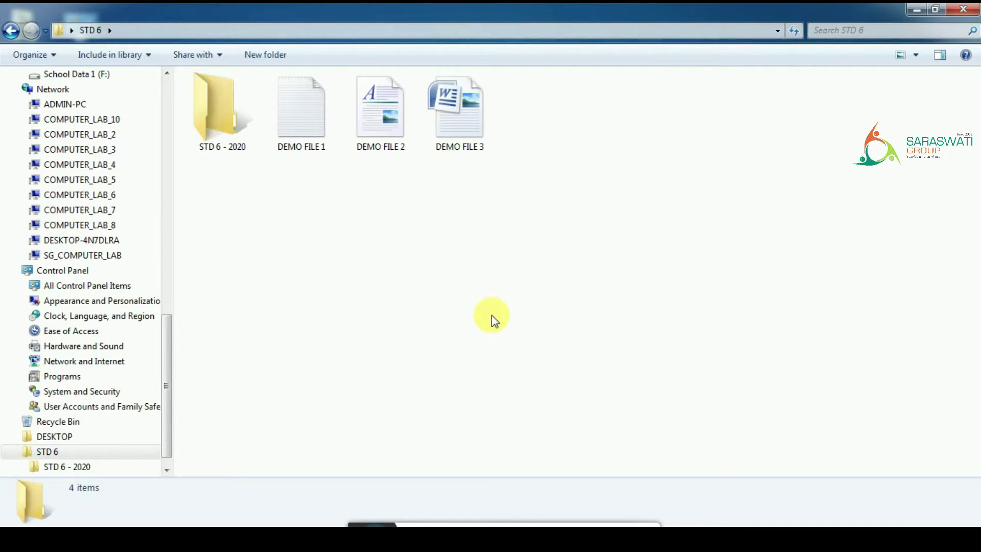
Switch the STD 6 folder view to extra large icons
right_click(452, 244)
mouse_move(511, 261)
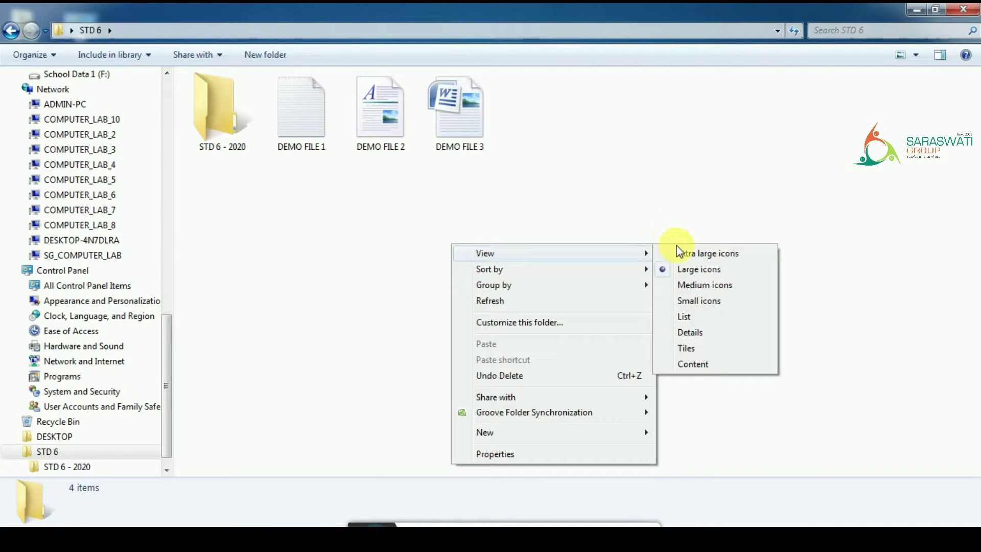
left_click(676, 252)
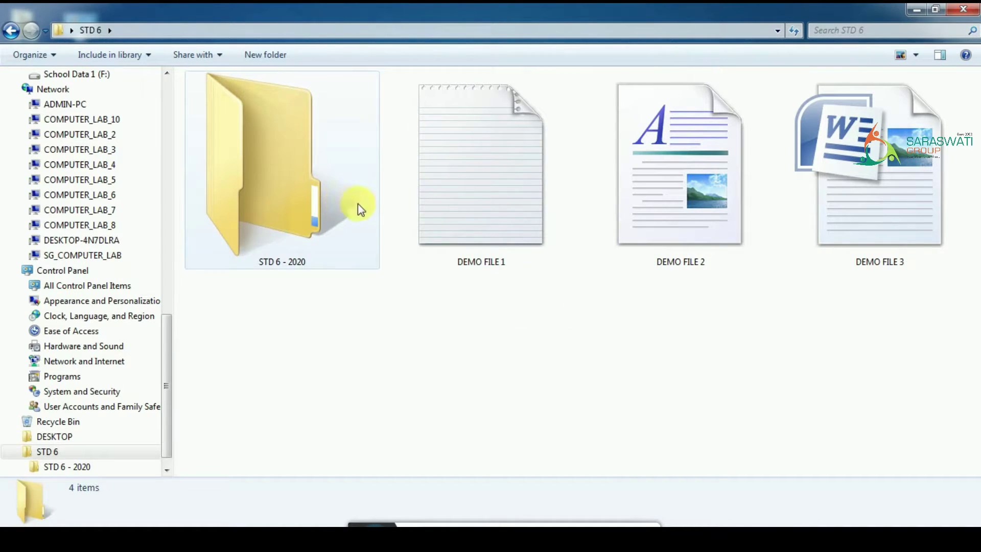
left_click(622, 390)
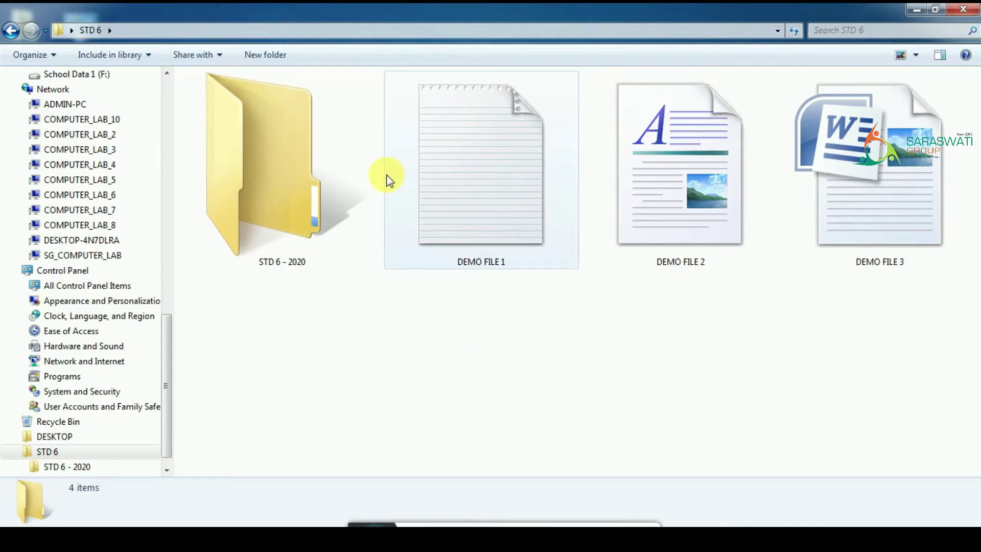
Copy DEMO FILE 1, DEMO FILE 2 and DEMO FILE 3 into the STD 6 - 2020 subfolder, and return to STD 6
double_click(291, 208)
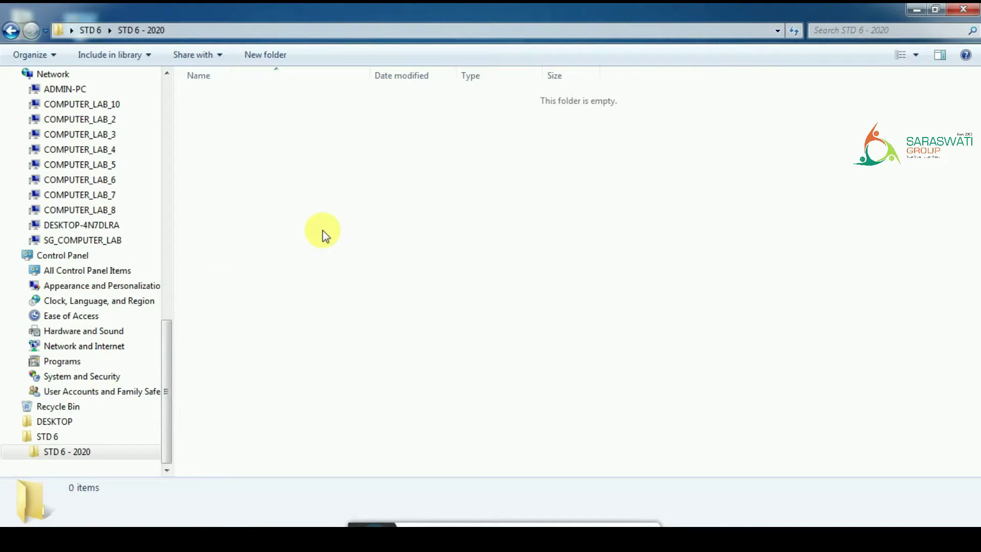
key("BackSpace")
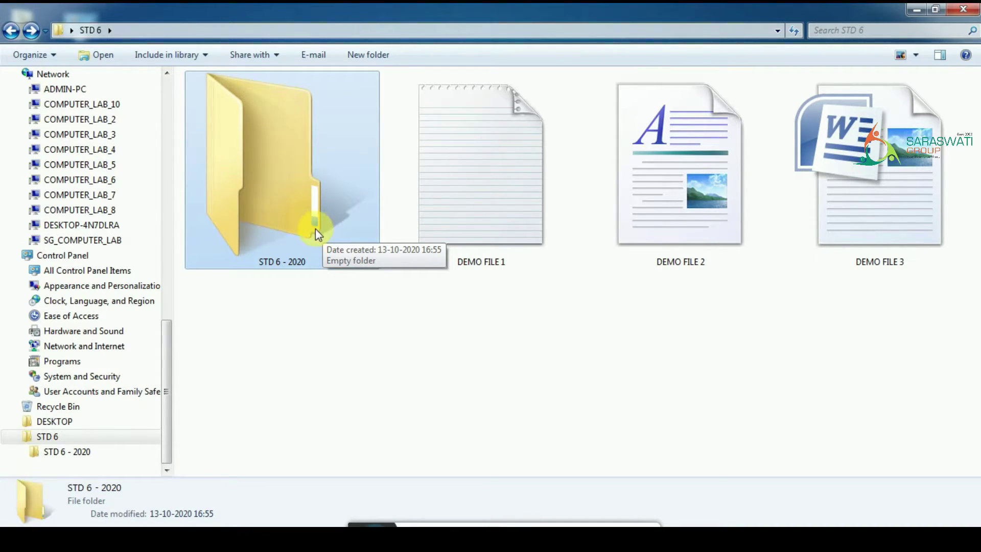
left_click(502, 223)
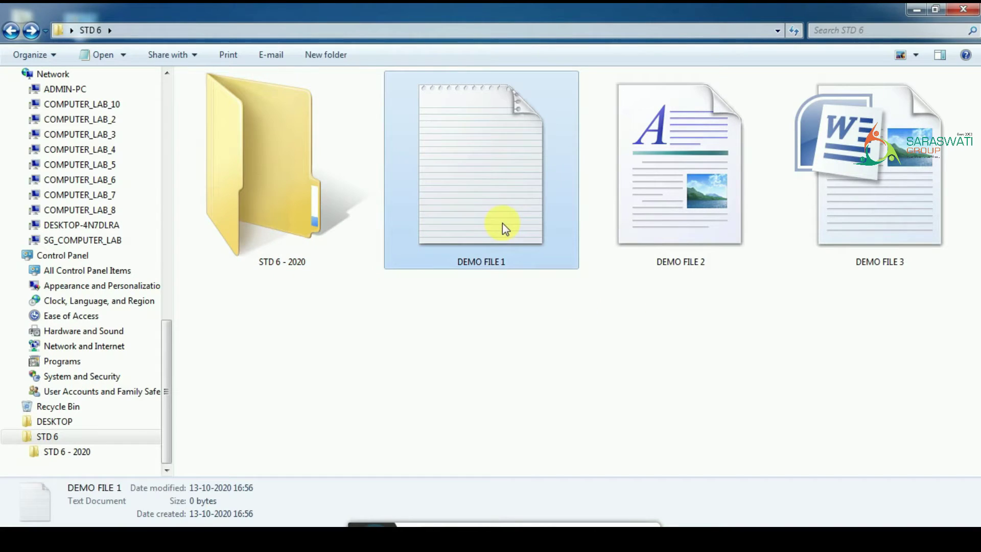
left_click(846, 198, "shift")
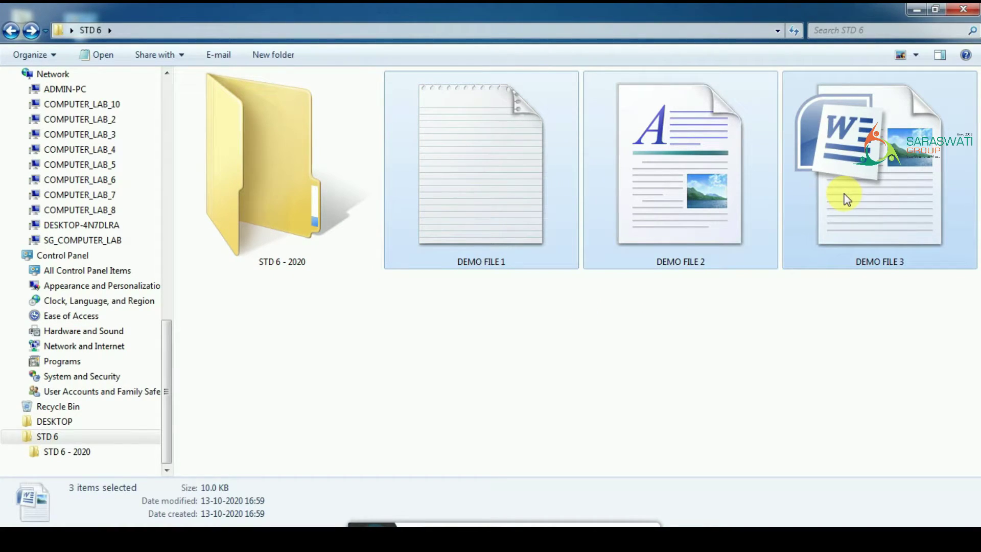
double_click(278, 182)
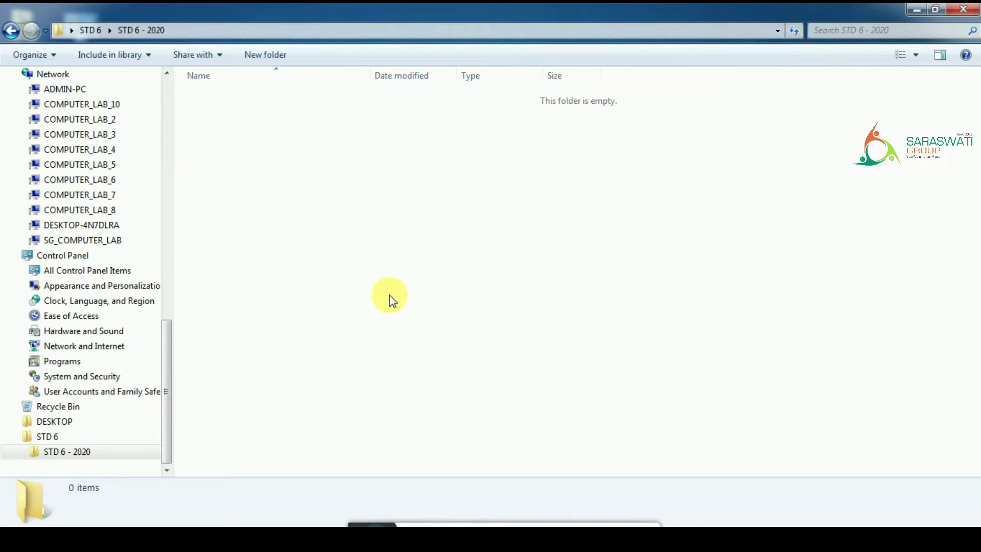
key("ctrl+v")
key("alt+Left")
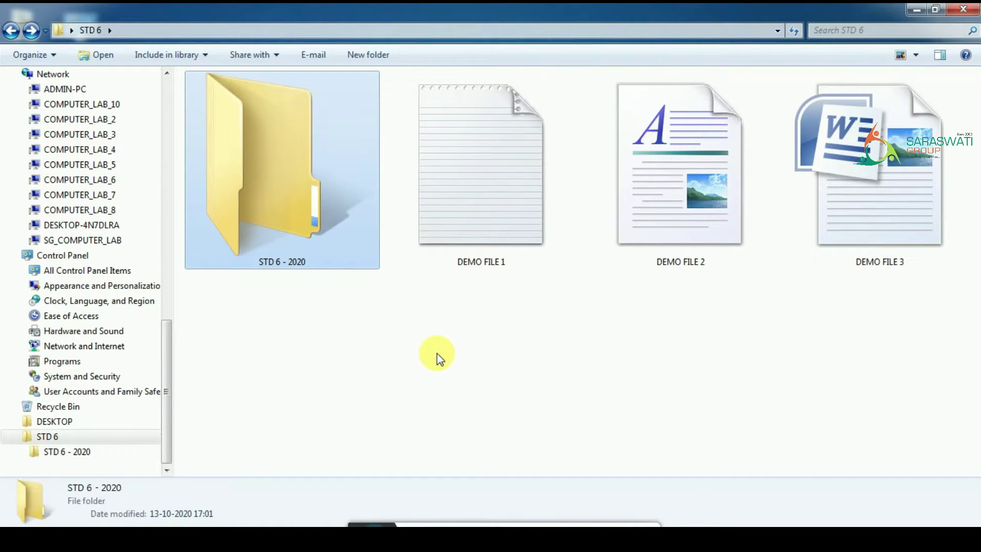
Deselect everything in the STD 6 folder and refresh its contents
left_click(437, 354)
right_click(437, 354)
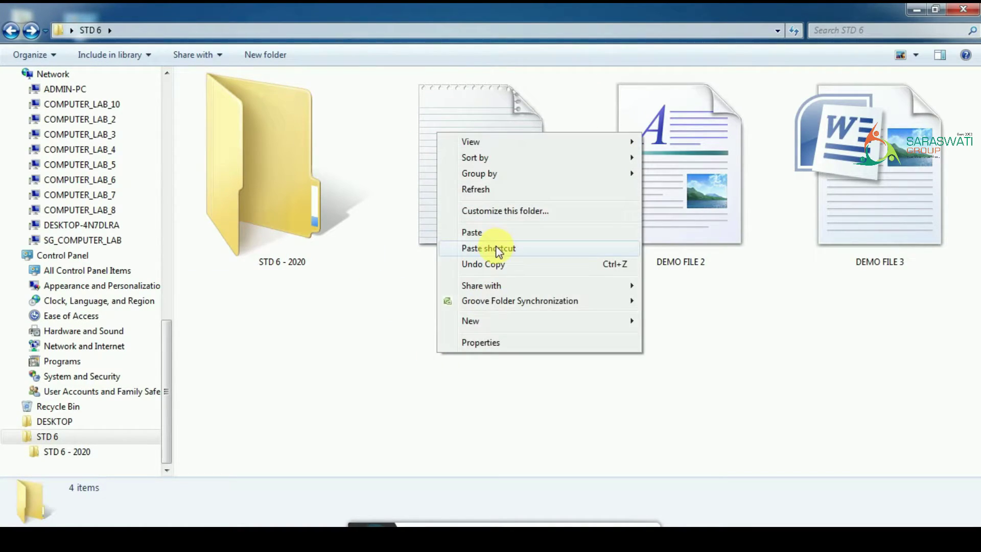
left_click(520, 189)
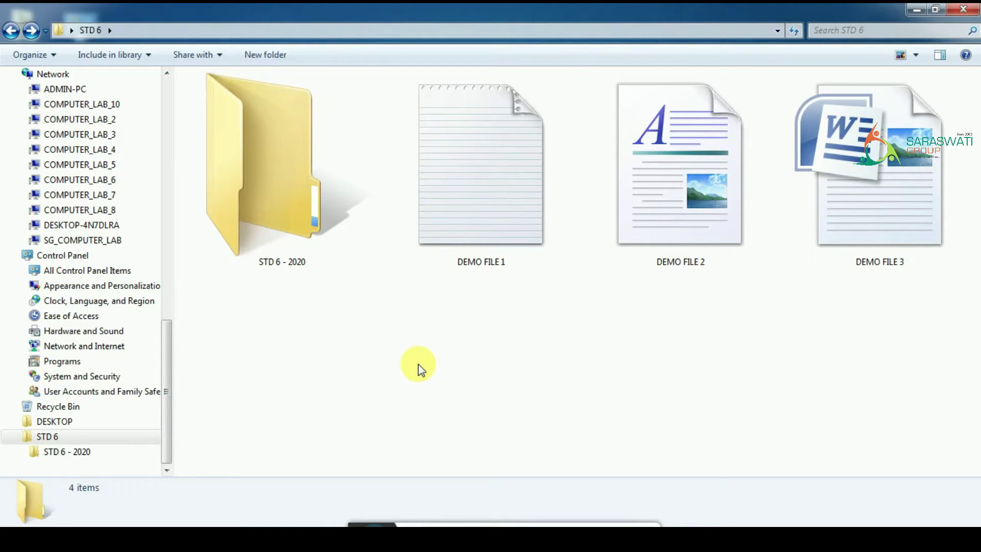
Reduce the icons in the STD 6 folder to a size between large and medium, and refresh the folder
left_click(907, 53)
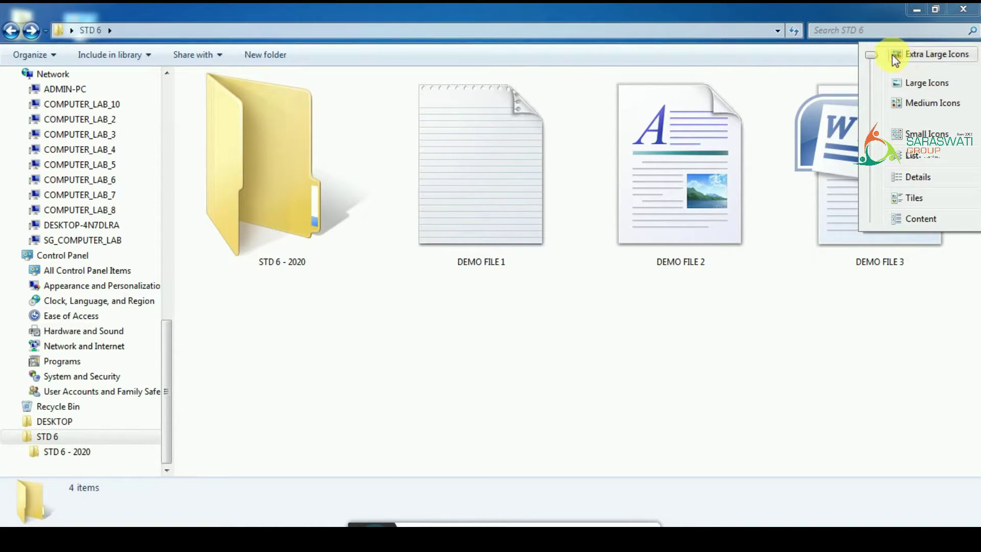
left_click_drag(872, 57, 875, 94)
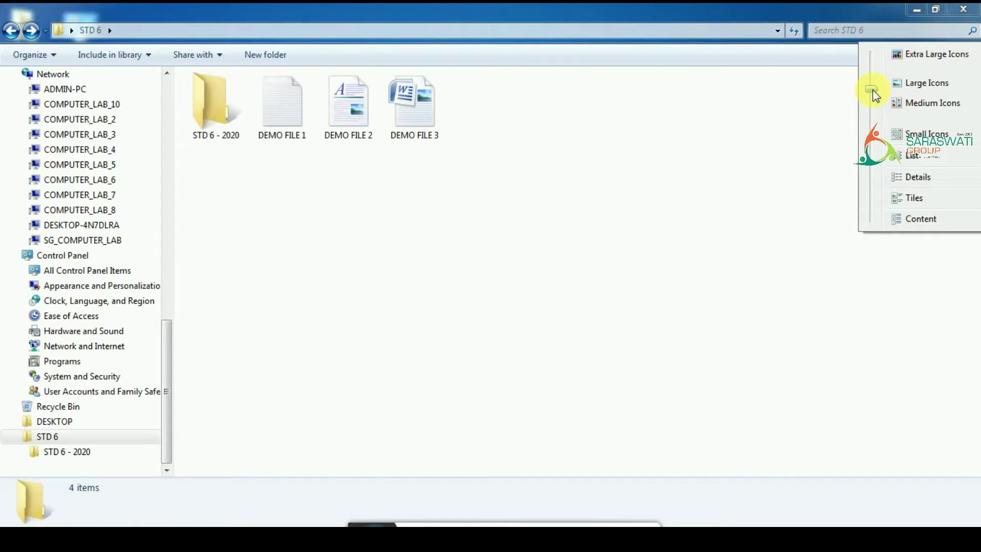
right_click(771, 186)
left_click(791, 247)
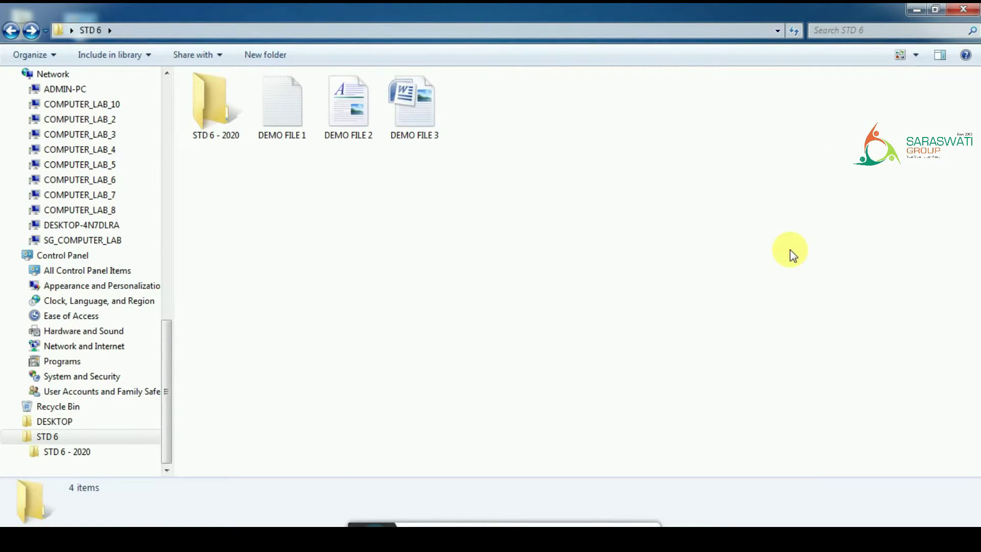
Go up one level from the STD 6 folder and reopen it
key("BackSpace")
key("Return")
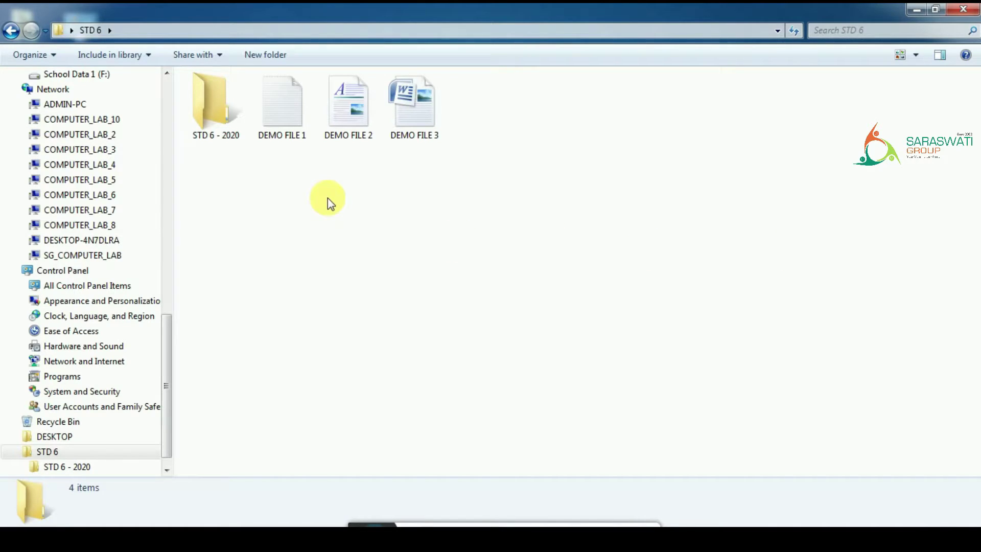
Go to the Libraries overview and open the Documents library to view its folders
scroll(170, 121, "up", 15)
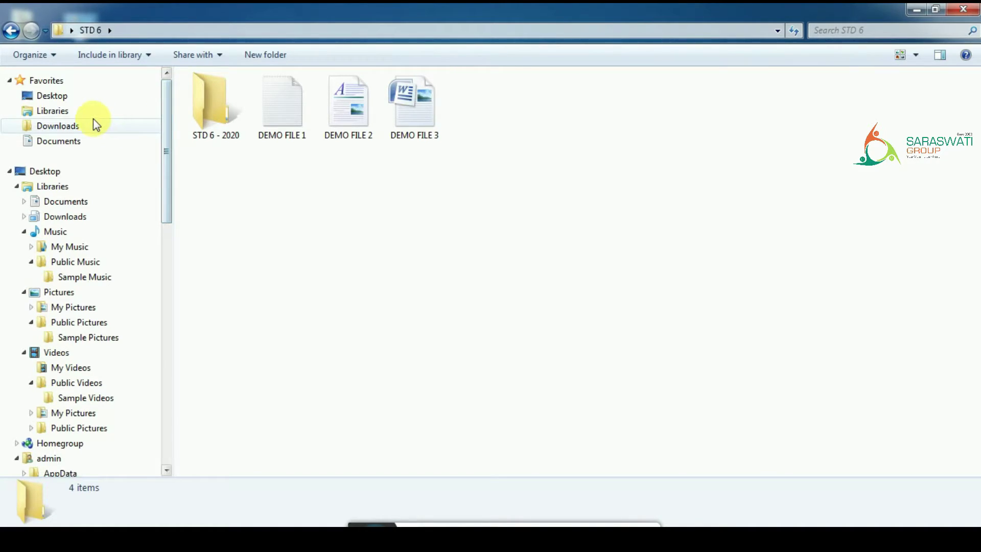
left_click(67, 114)
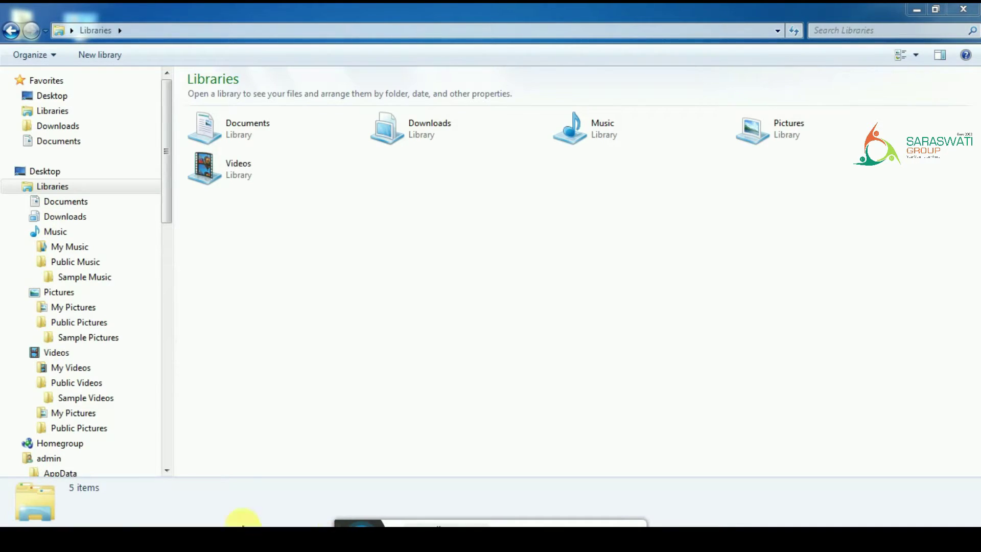
left_click(256, 135)
double_click(256, 133)
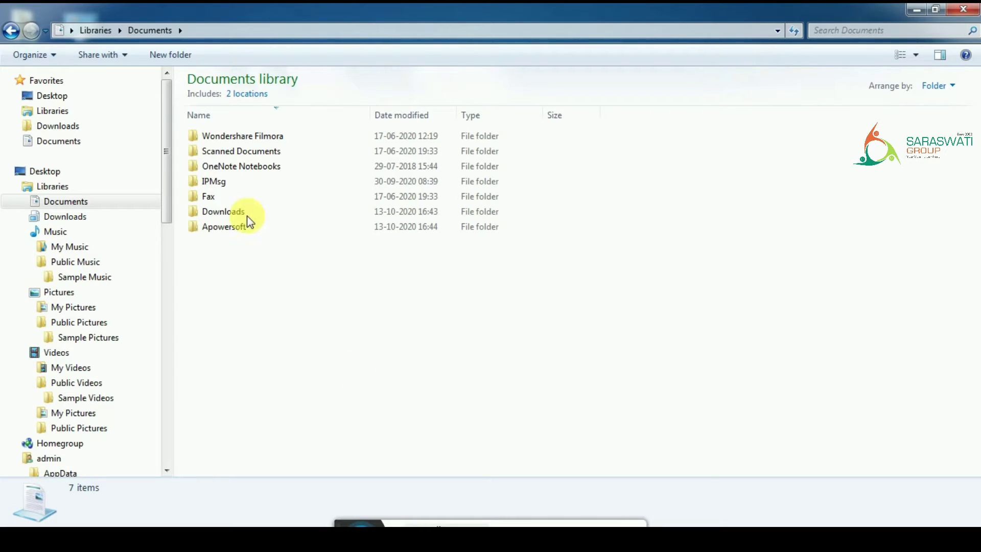
View the Sample Pictures folder inside the Pictures library, starting from the Libraries overview and returning there
left_click(52, 186)
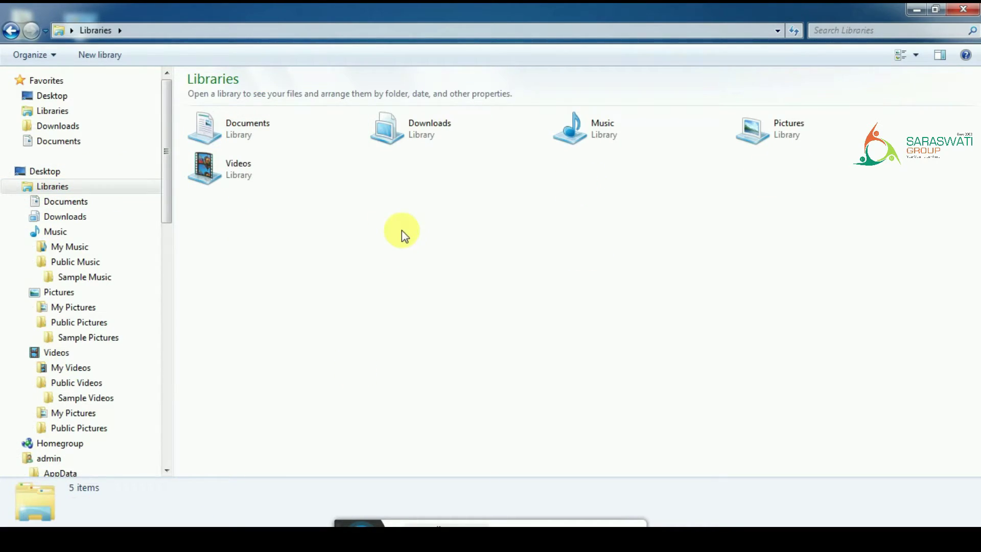
left_click(761, 126)
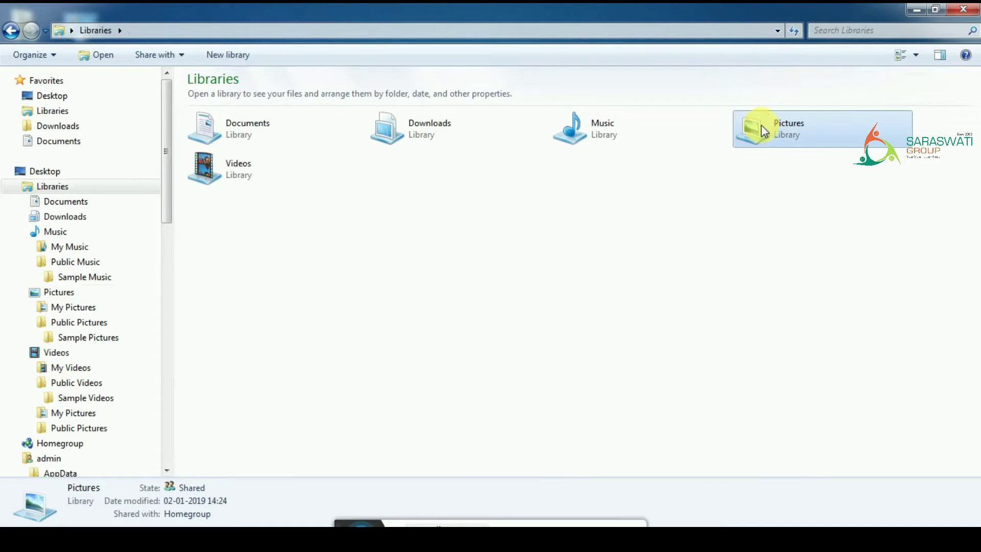
double_click(762, 126)
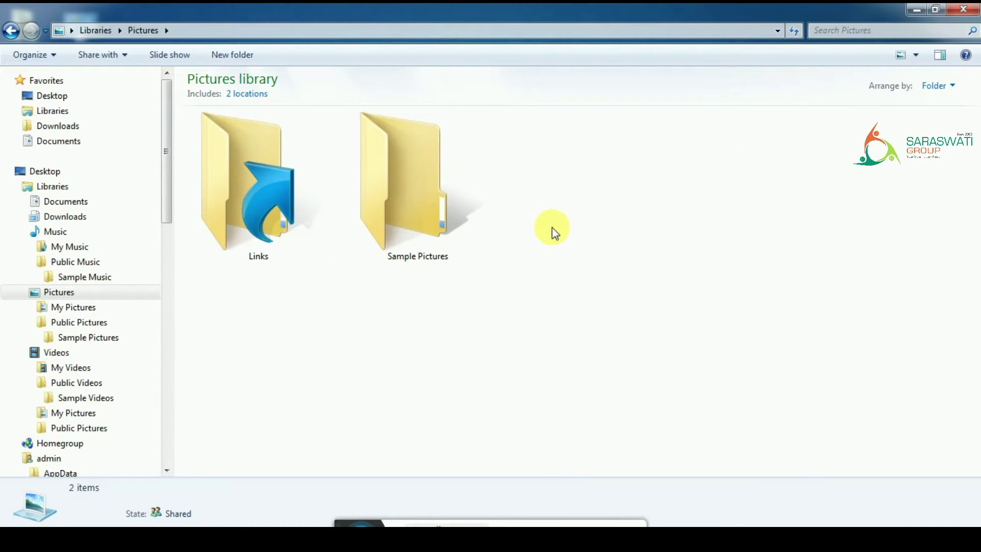
left_click(411, 216)
double_click(412, 216)
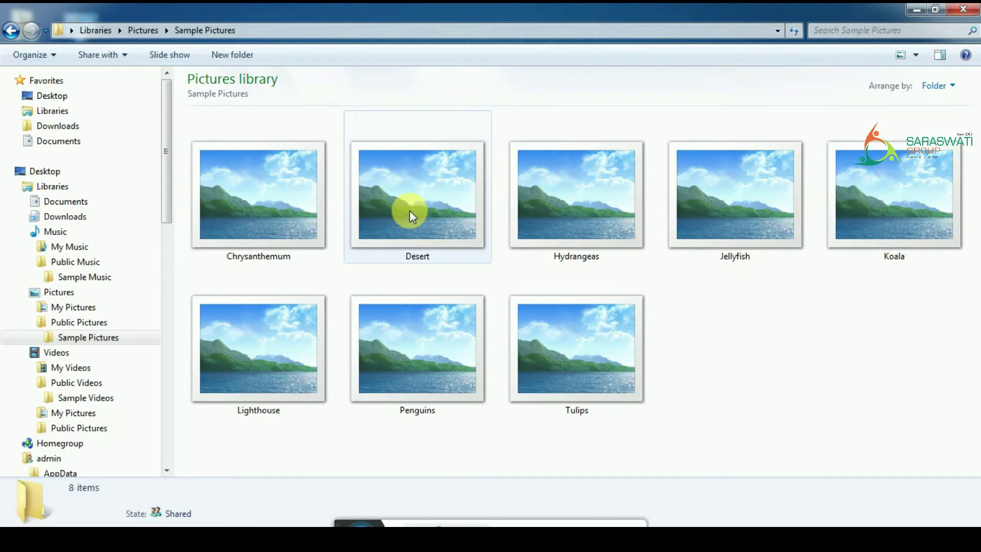
left_click(71, 188)
left_click(378, 299)
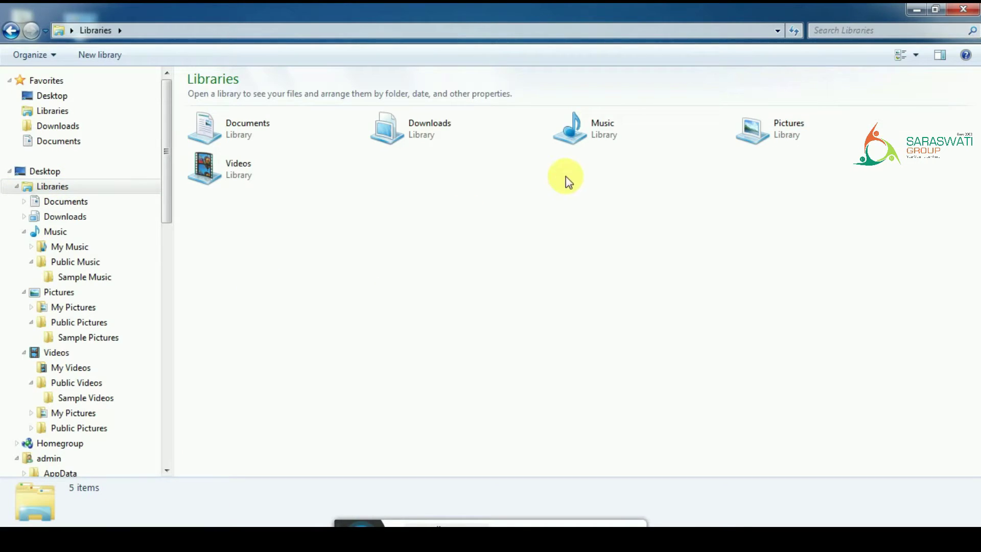
View the contents of the Documents library and the Pictures library, returning to the Libraries overview after each
left_click(612, 131)
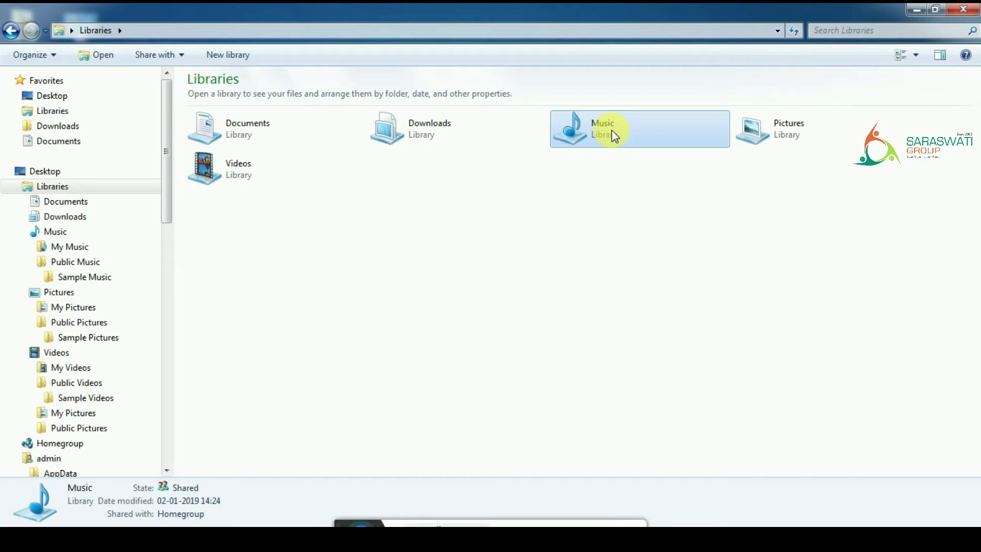
double_click(289, 137)
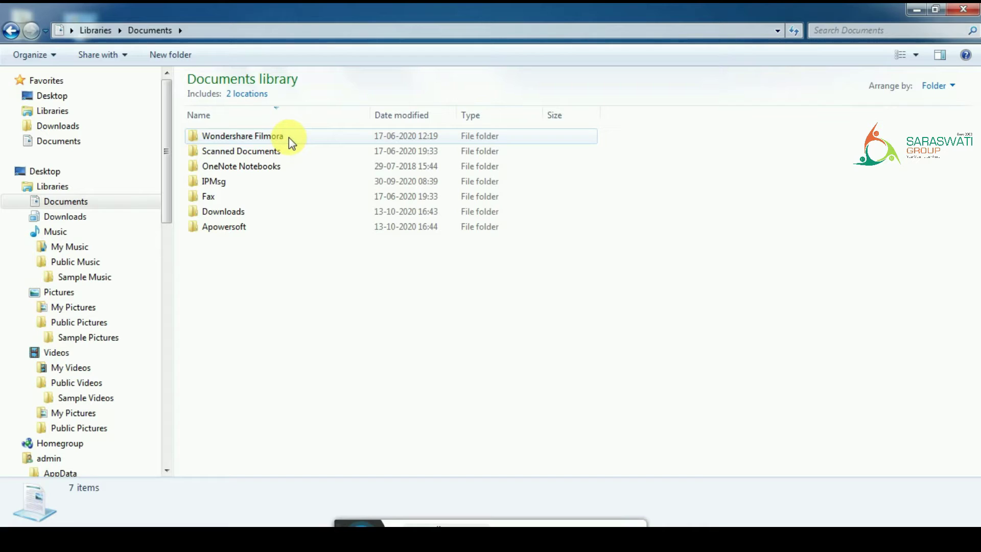
key("BackSpace")
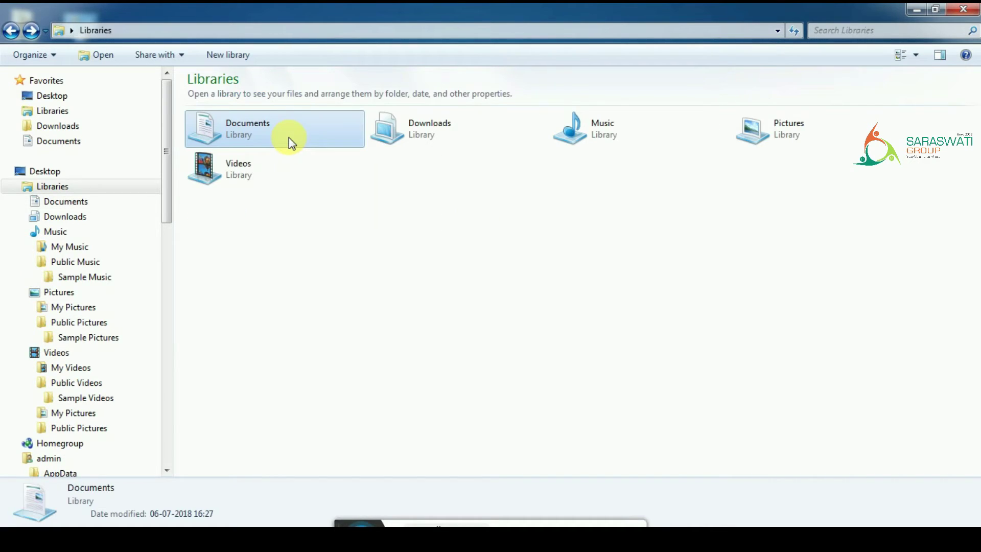
key("Right")
key("Return")
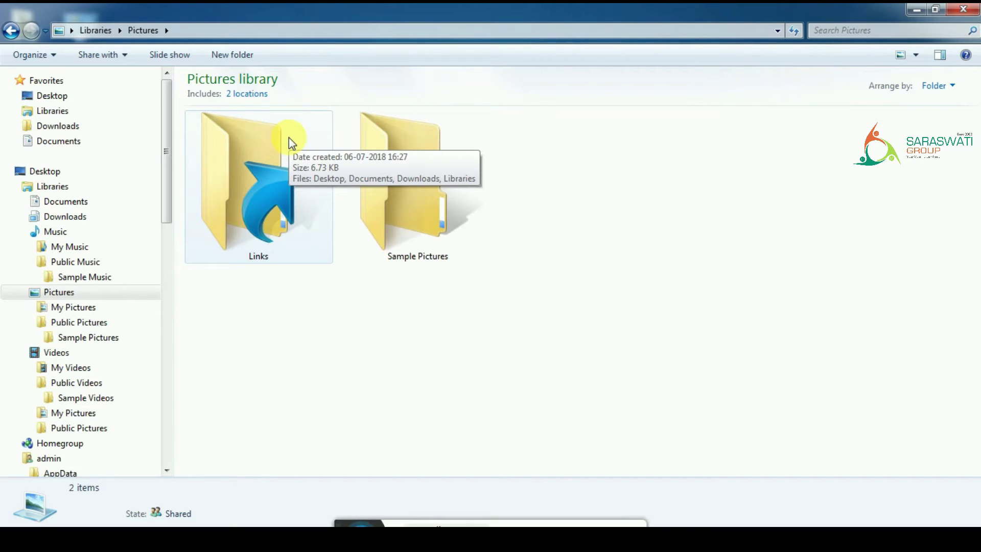
key("BackSpace")
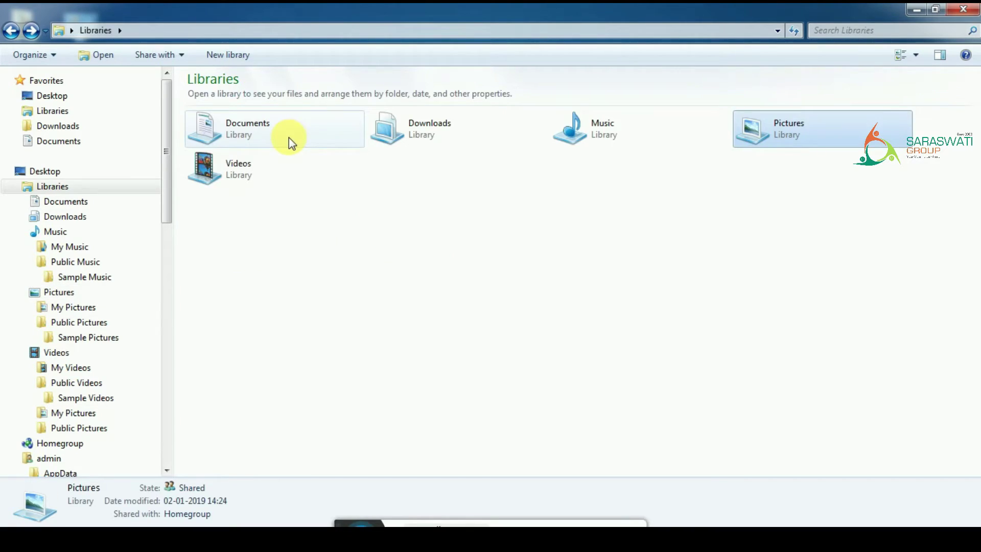
Open the Music library from the Libraries overview, return to the overview, and open the Videos library
key("Left")
key("Return")
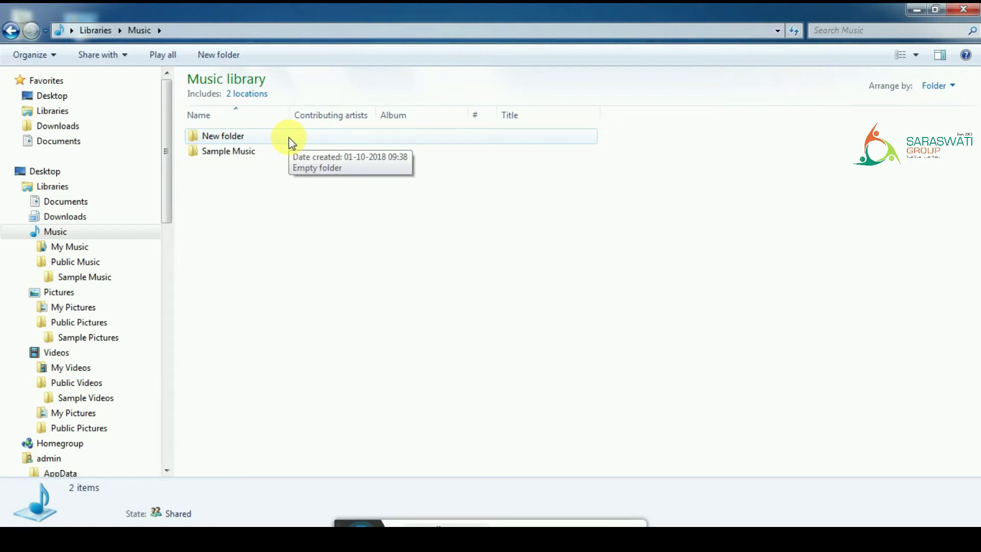
key("BackSpace")
key("Right")
key("Right")
key("Return")
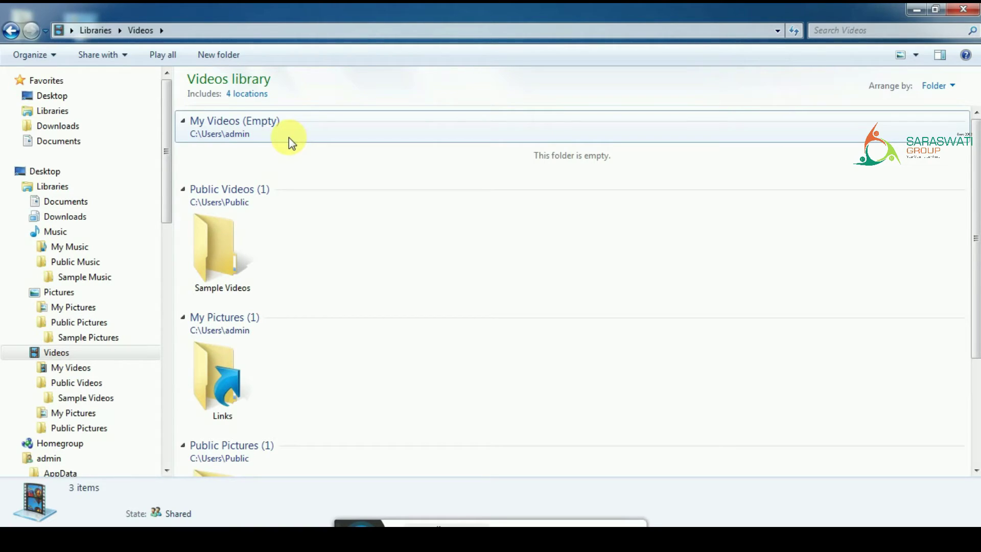
Open the Documents library in a new window, starting from the system's Start menu instead of the current folder
key("super")
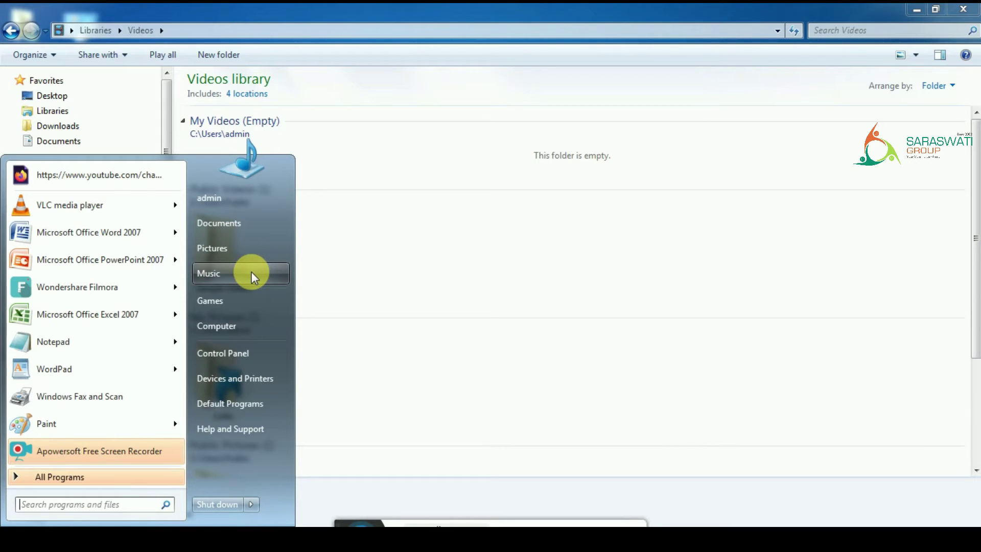
left_click(251, 220)
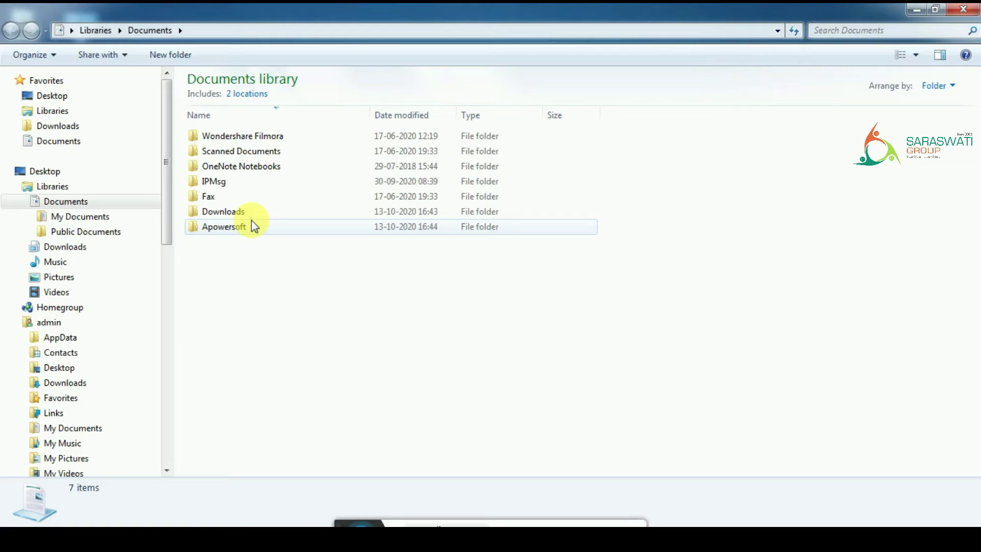
left_click(338, 521)
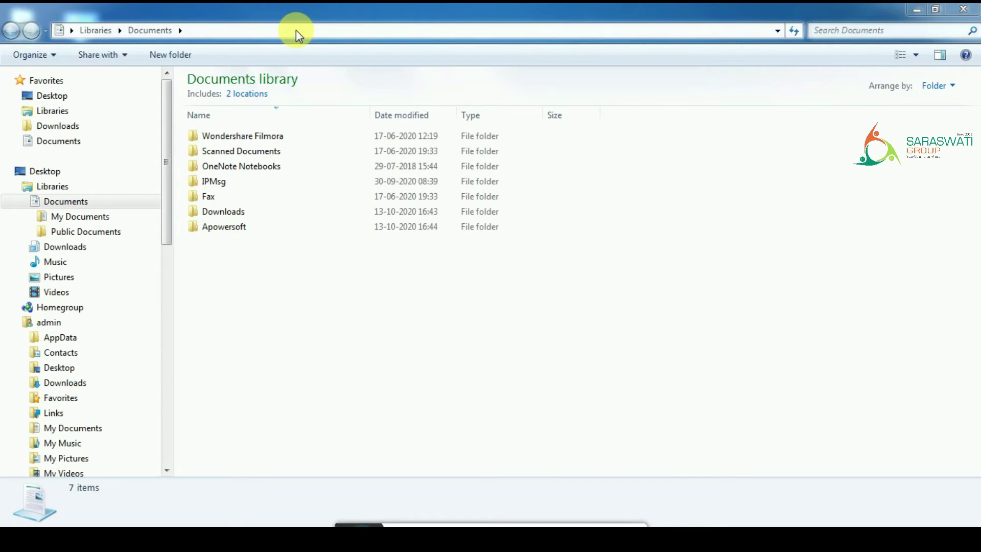
Show and hide the classic menu bar, and display the Documents library's location as an editable text path
key("alt")
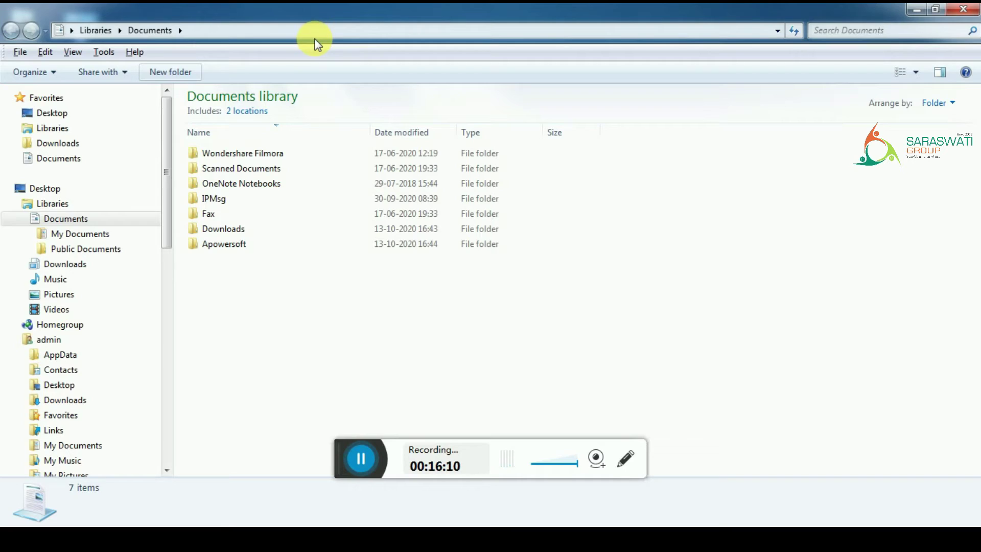
key("alt")
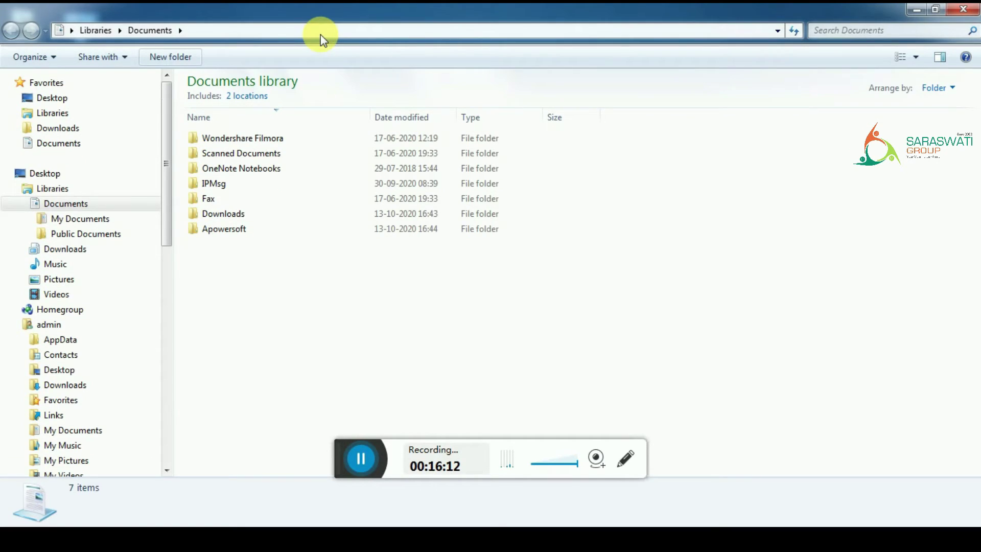
left_click(311, 32)
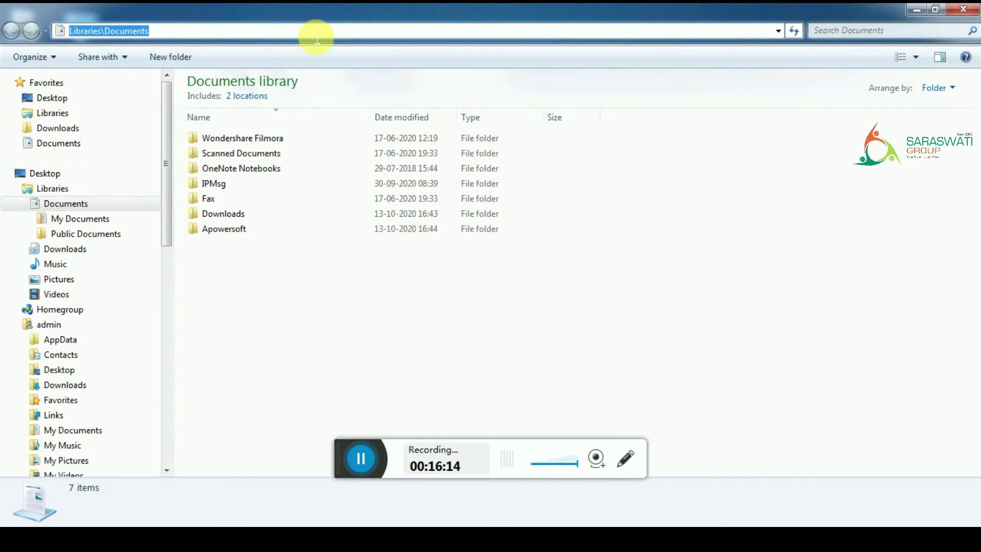
left_click(317, 37)
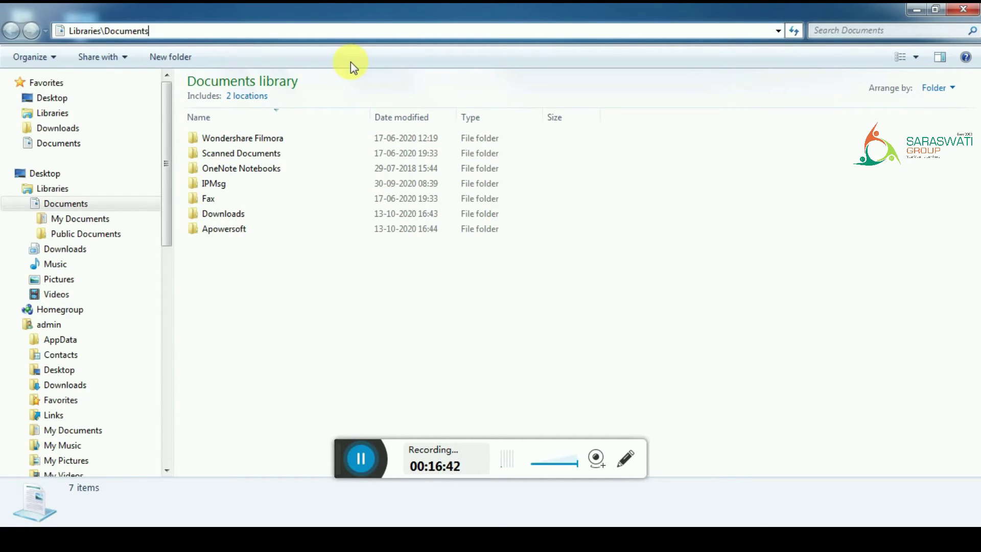
Look through the File, Edit, View, Tools and Help commands of the classic menu bar, and hide it
key("alt")
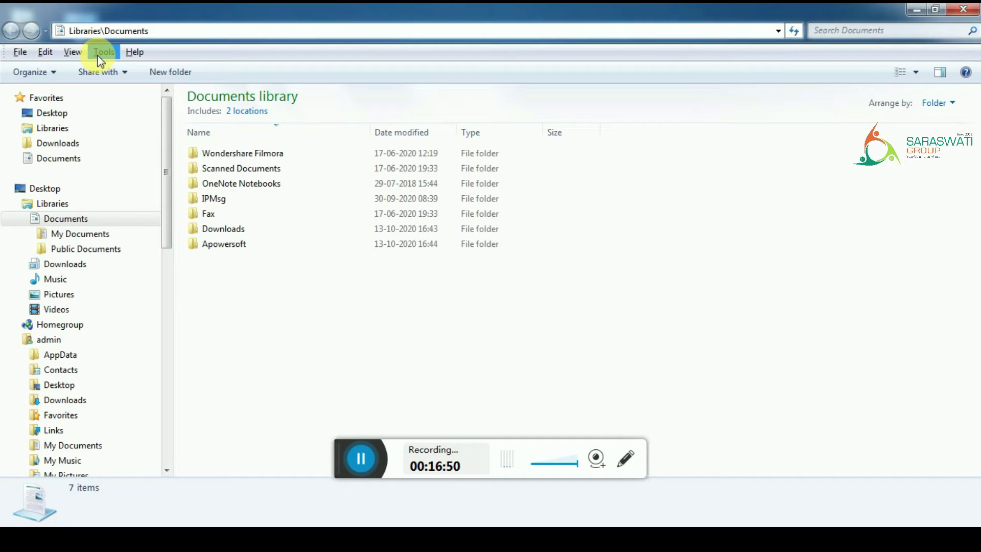
left_click(31, 52)
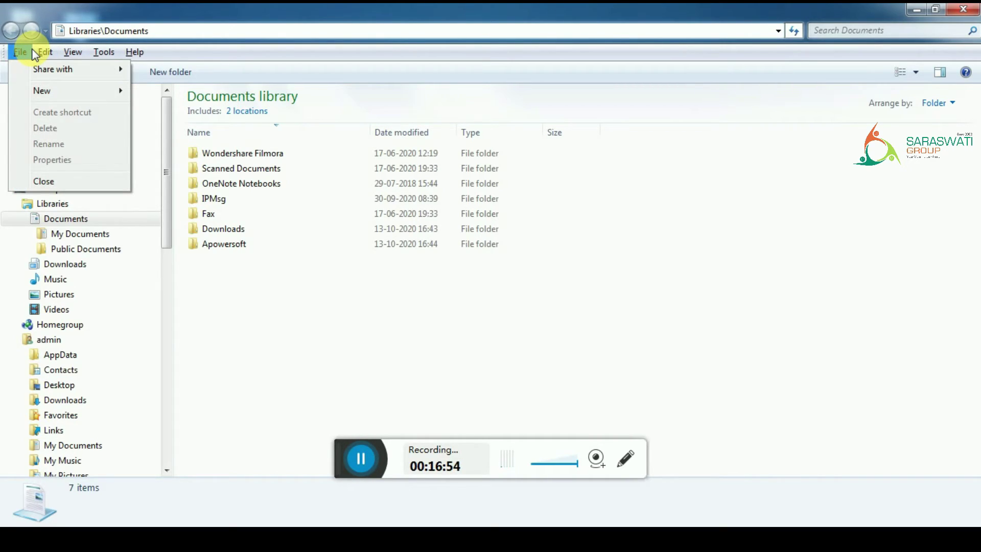
mouse_move(38, 49)
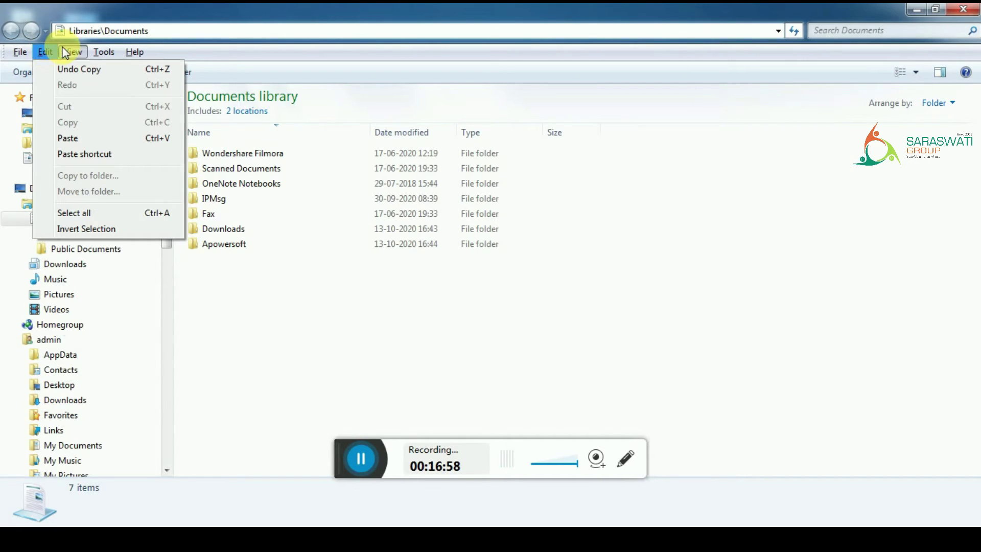
mouse_move(68, 50)
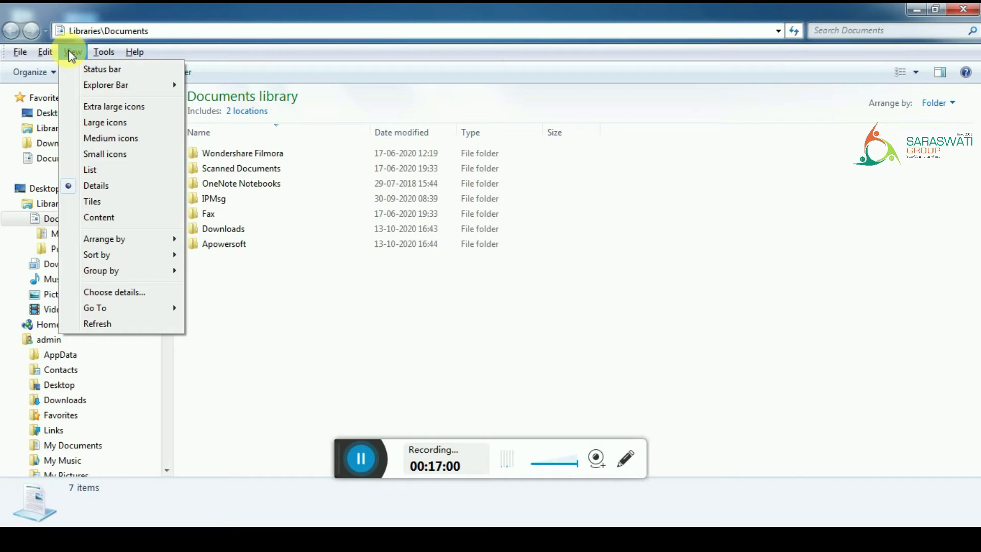
mouse_move(132, 52)
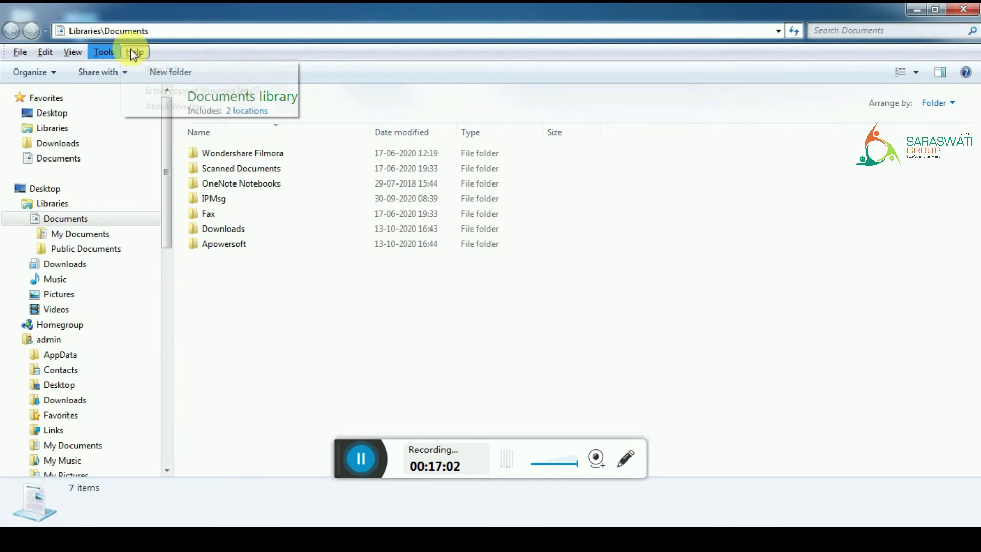
left_click(349, 68)
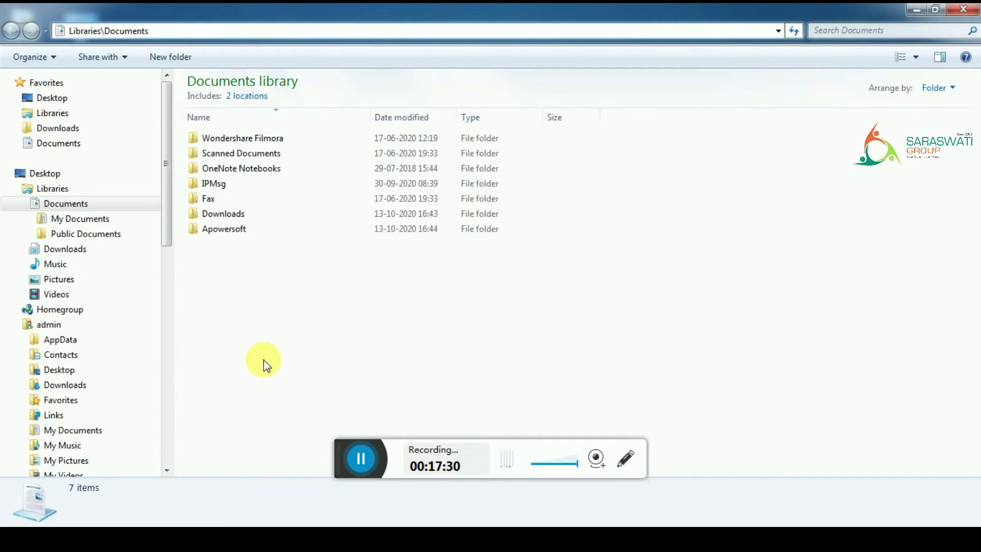
left_click(356, 482)
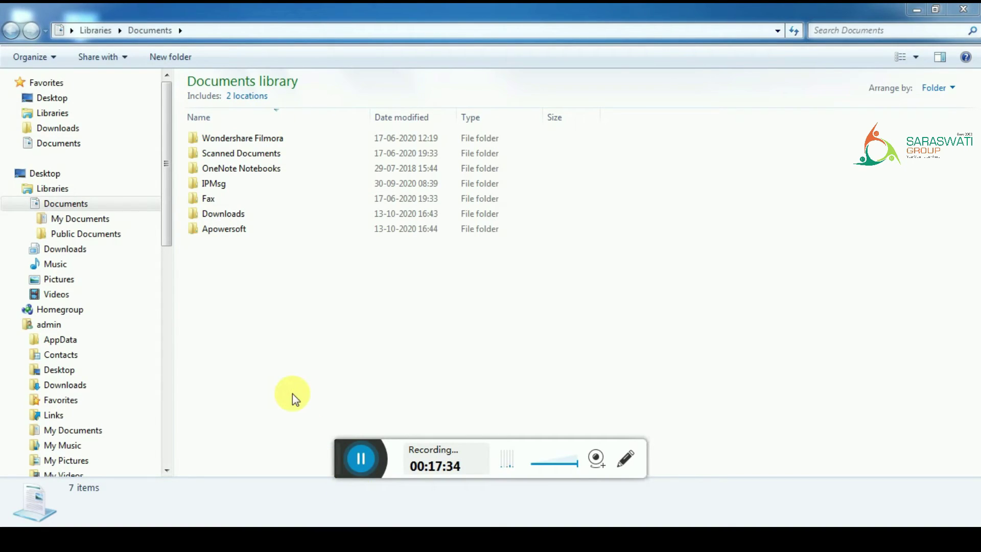
View the Apowersoft folder's details and clear the selection, and open the STD 6 folder from the Desktop
left_click(302, 233)
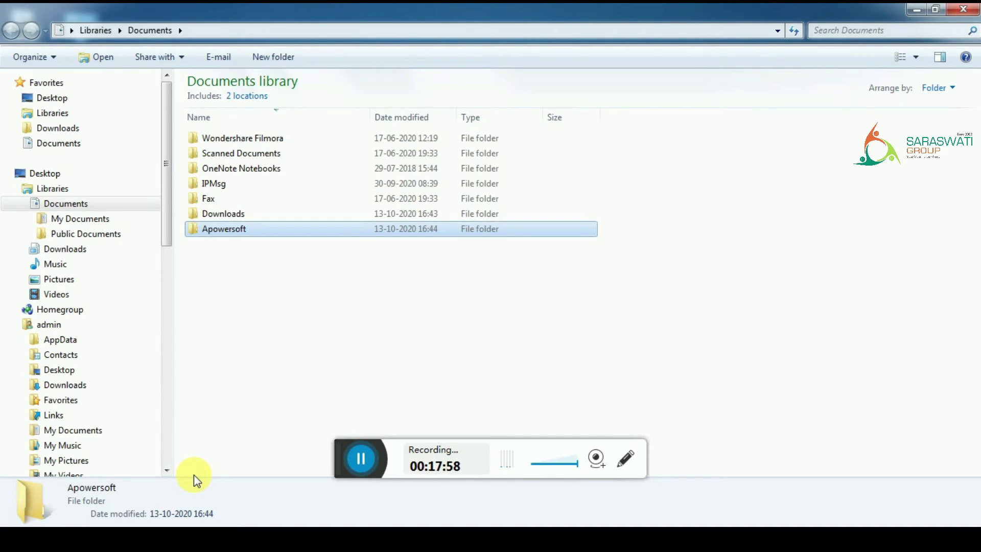
left_click(348, 344)
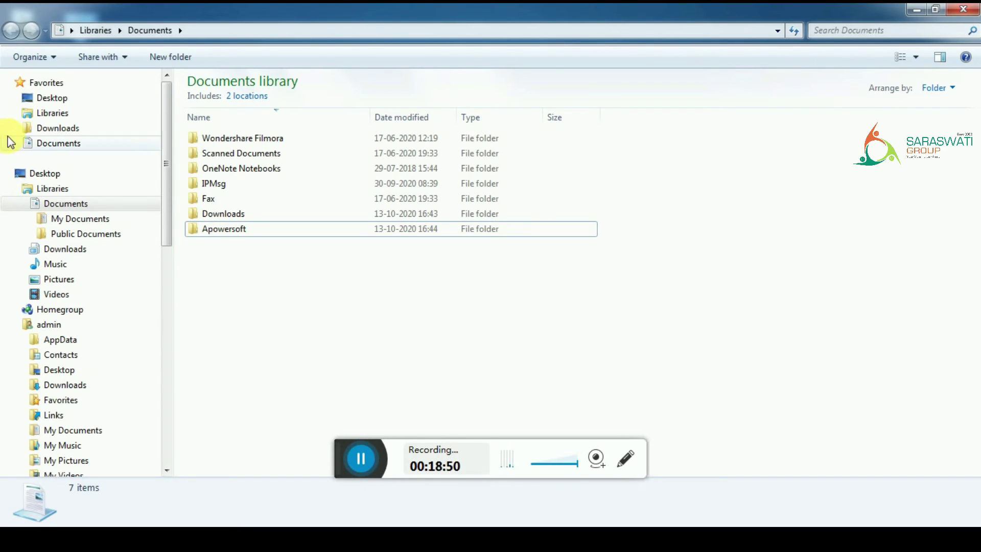
left_click(66, 98)
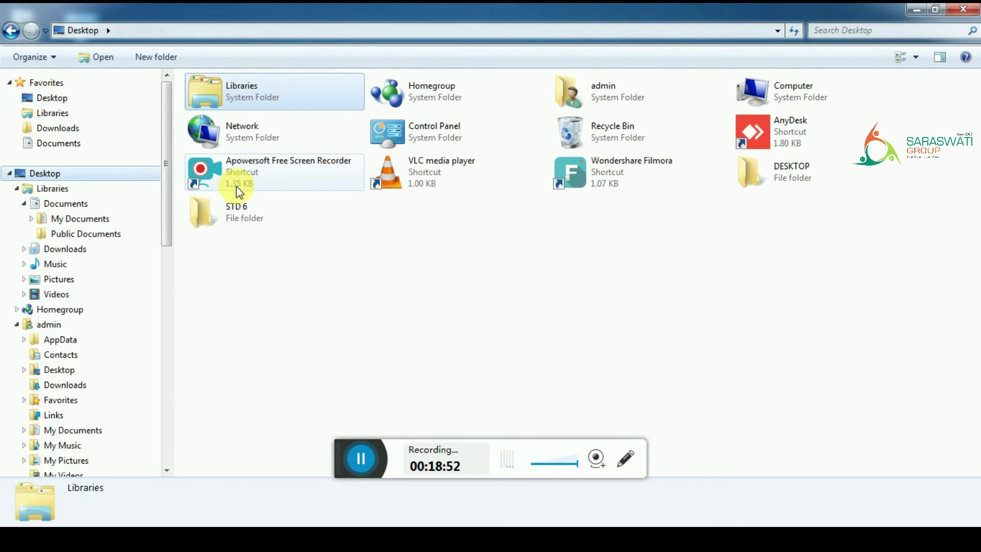
double_click(264, 227)
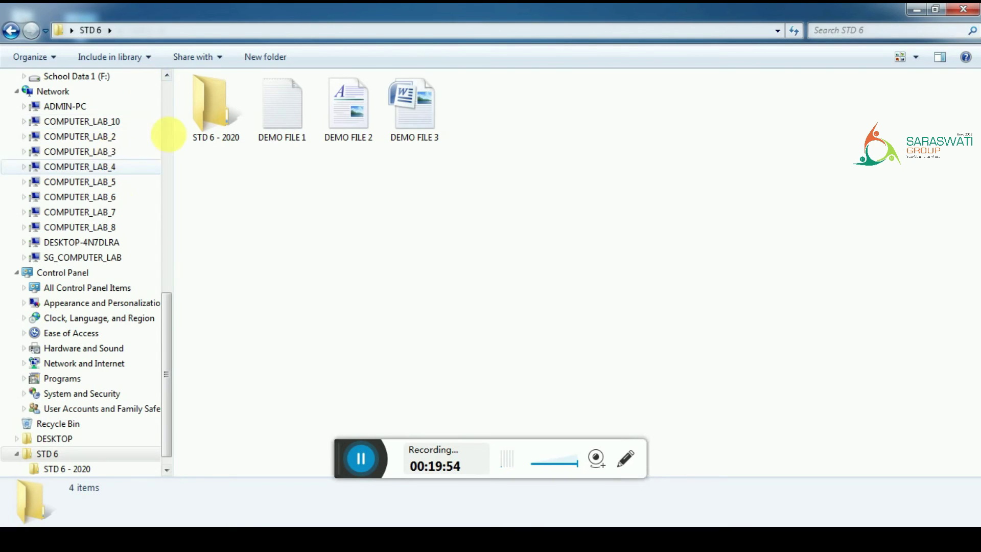
Switch from the STD 6 folder to the Documents library, and open Sample Pictures in the Pictures library
left_click(167, 105)
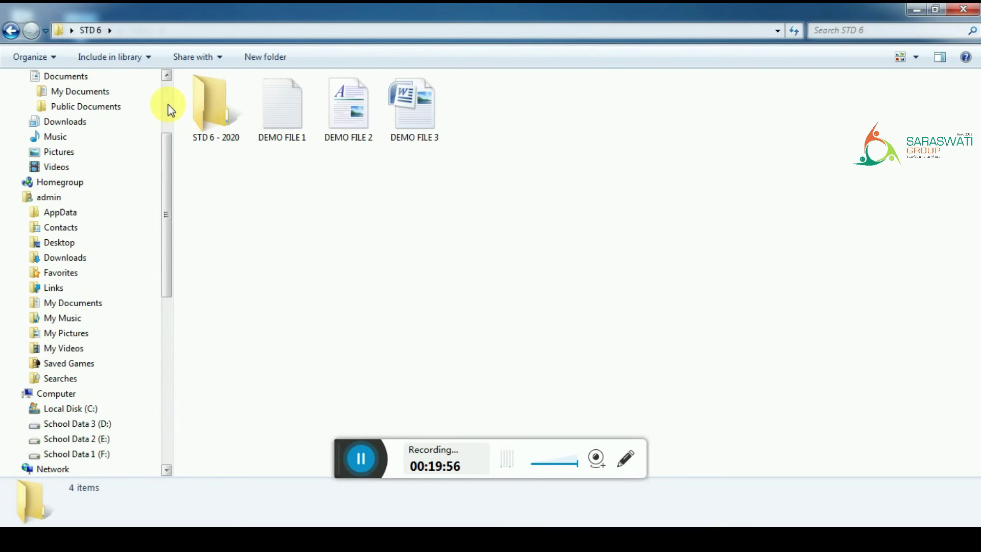
left_click(89, 82)
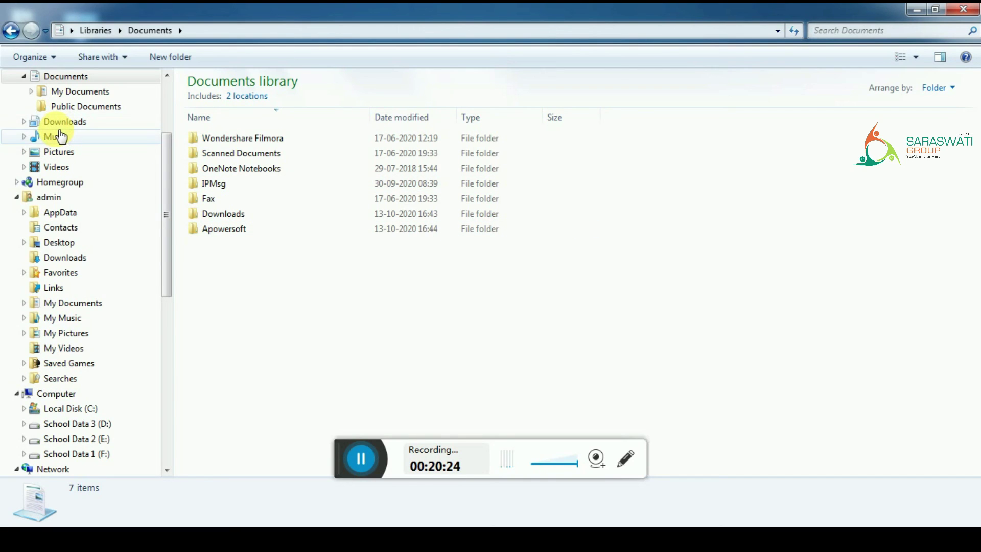
left_click(70, 153)
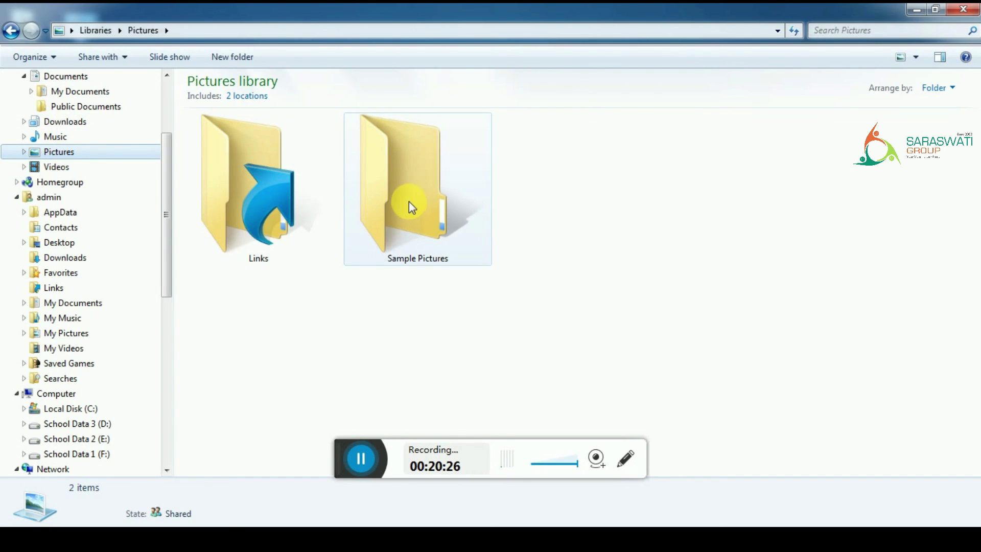
double_click(411, 207)
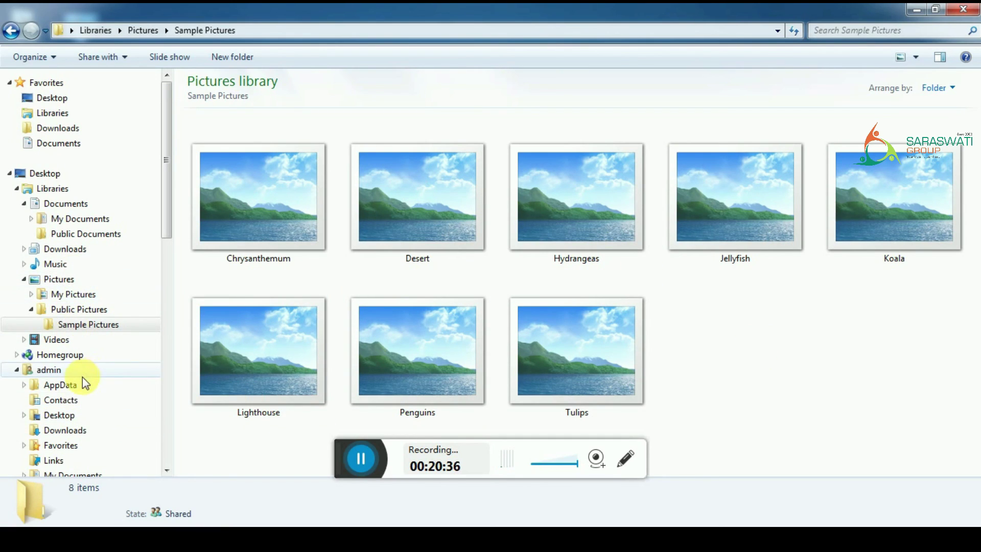
Collapse the admin branch in the folder tree
left_click(18, 369)
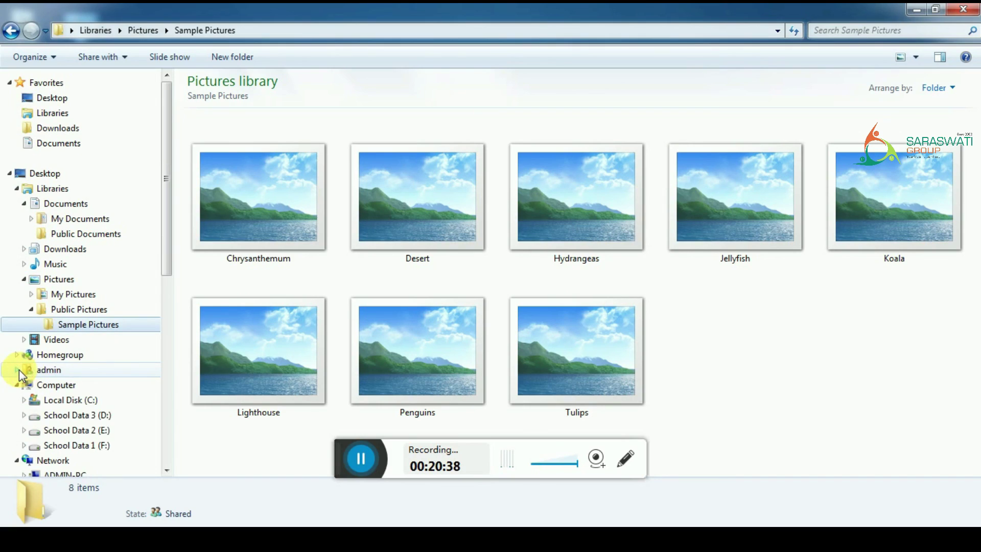